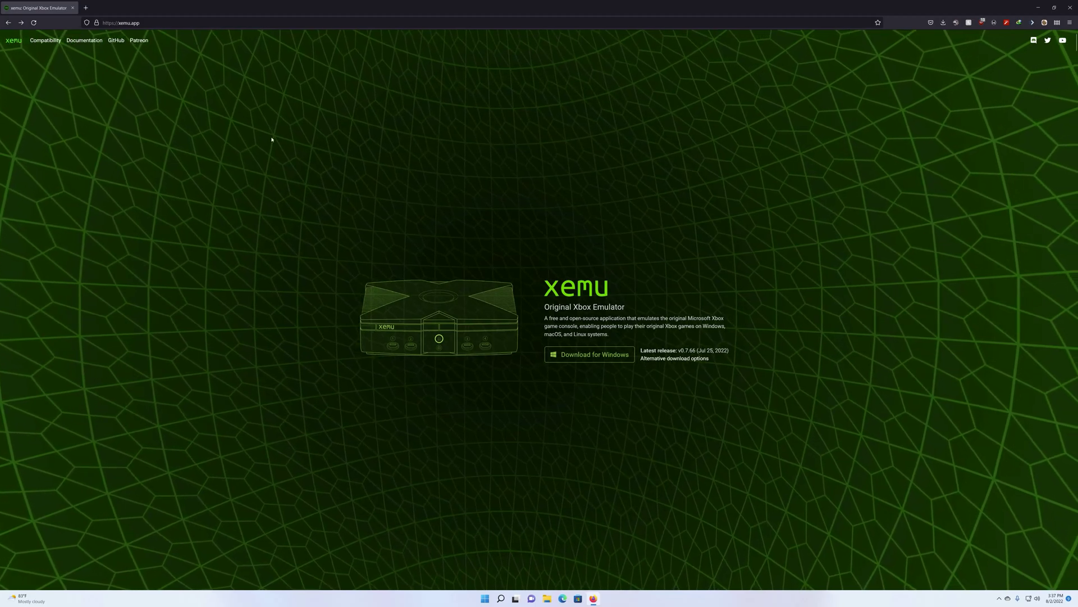
- Open the xemu Command Line Arguments documentation page, then open File Explorer over it
left_click(83, 41)
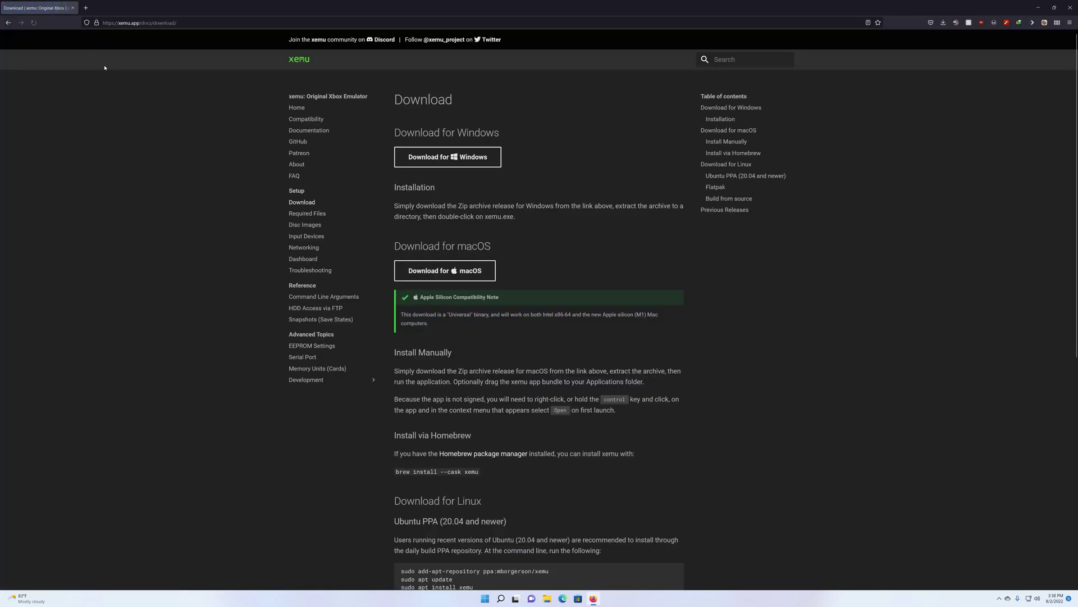
left_click(318, 299)
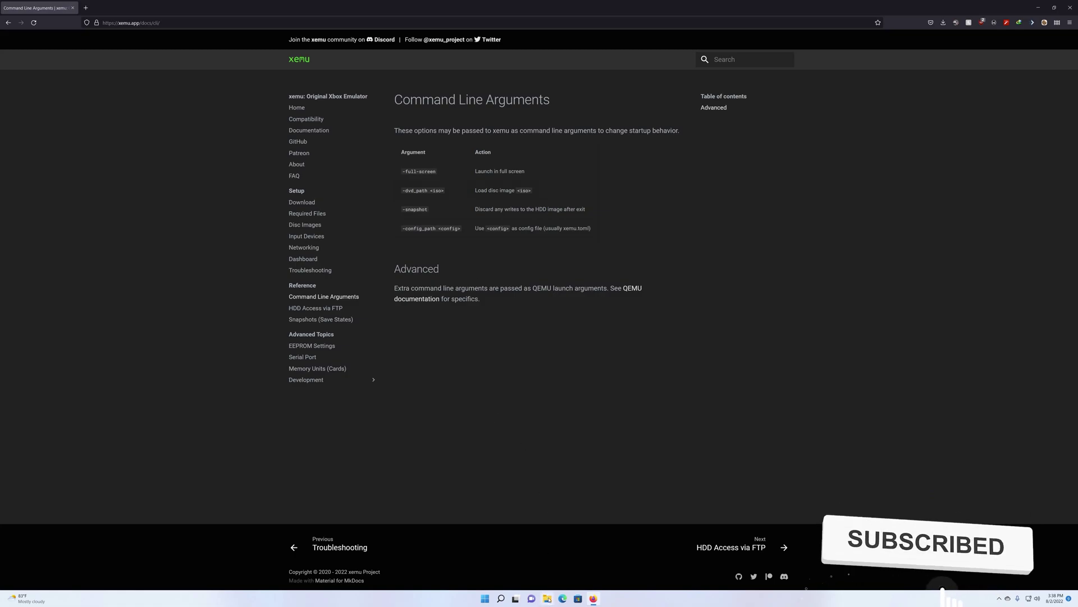
key("super+e")
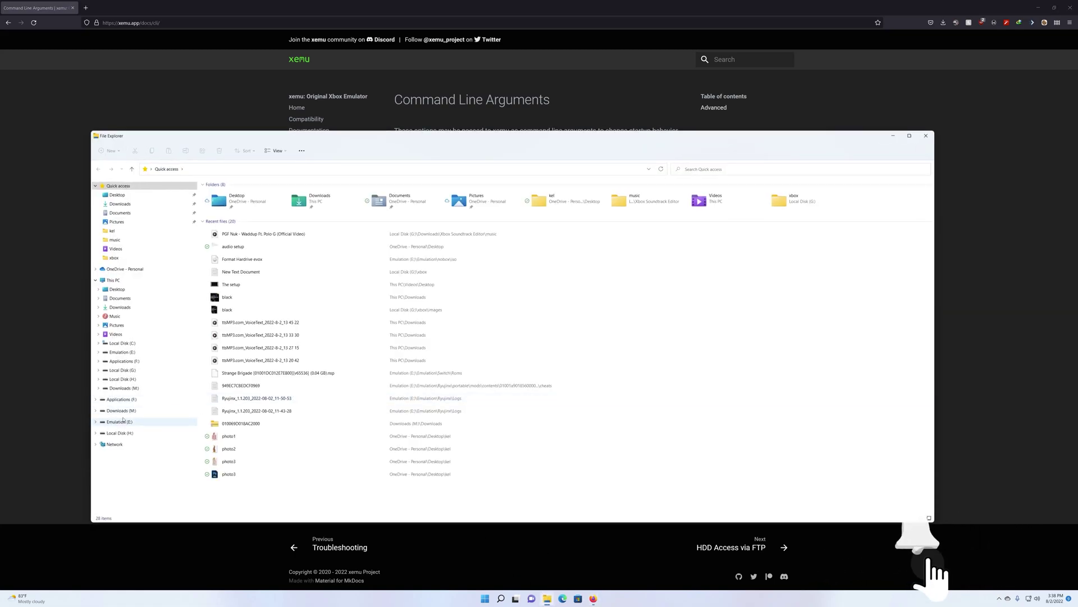
- Open the empty New Text Document from G:\xbox in Notepad
left_click(128, 370)
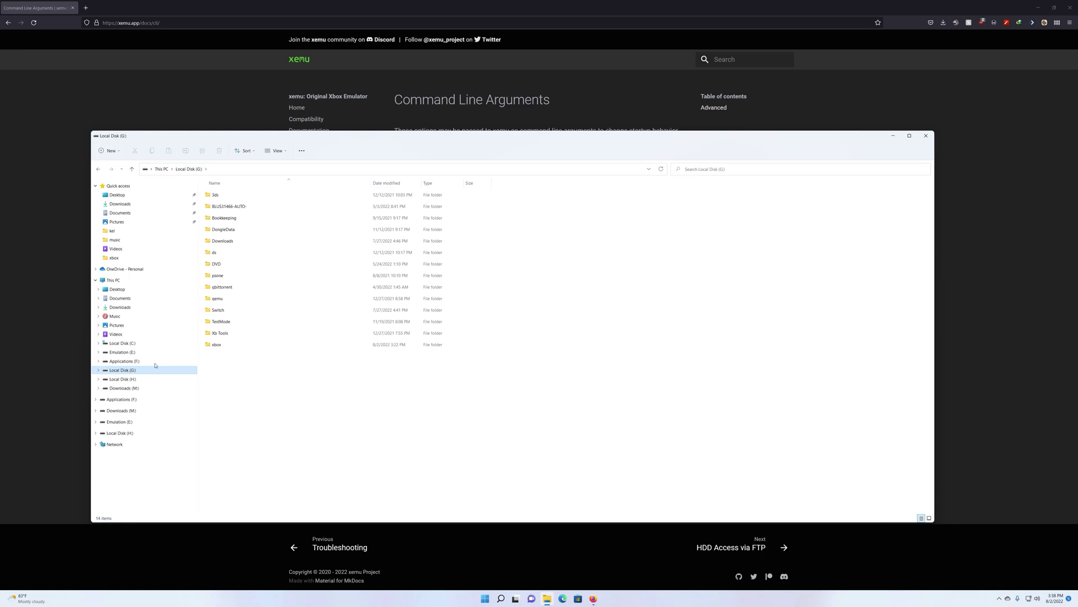
double_click(218, 345)
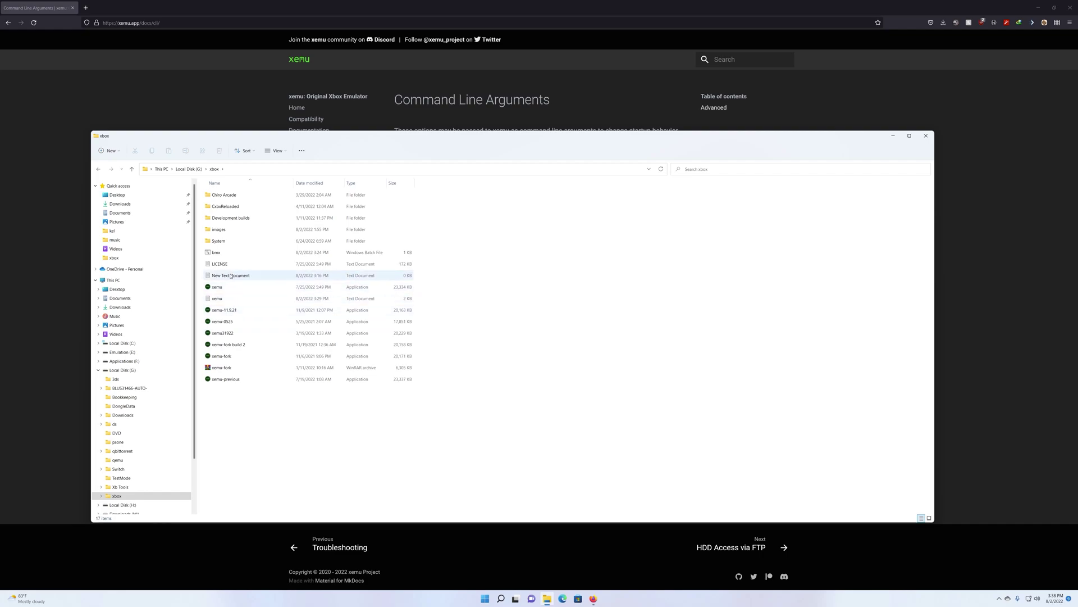
right_click(237, 426)
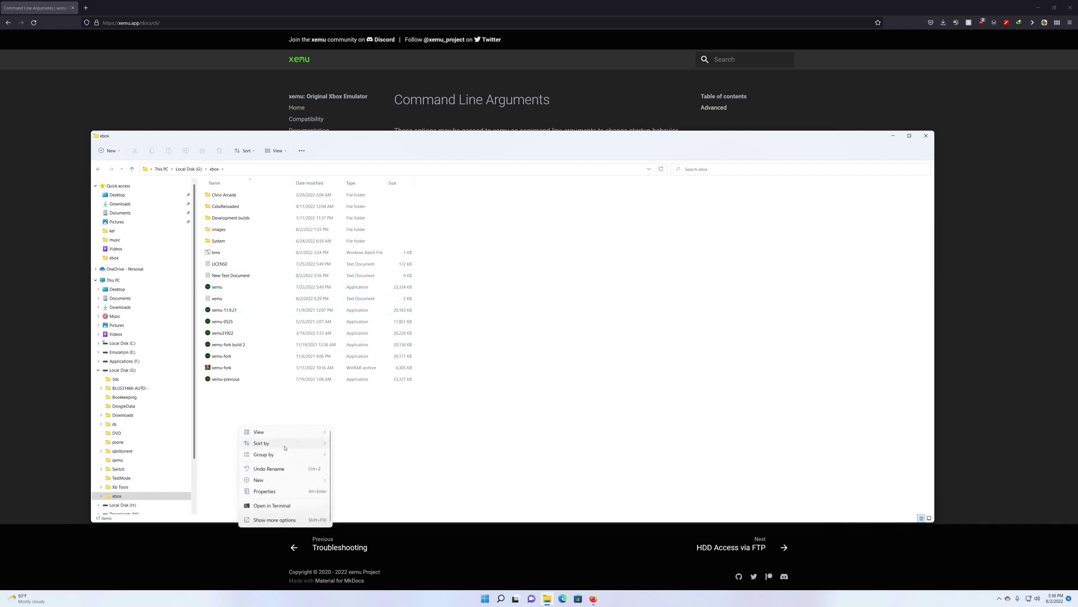
mouse_move(273, 481)
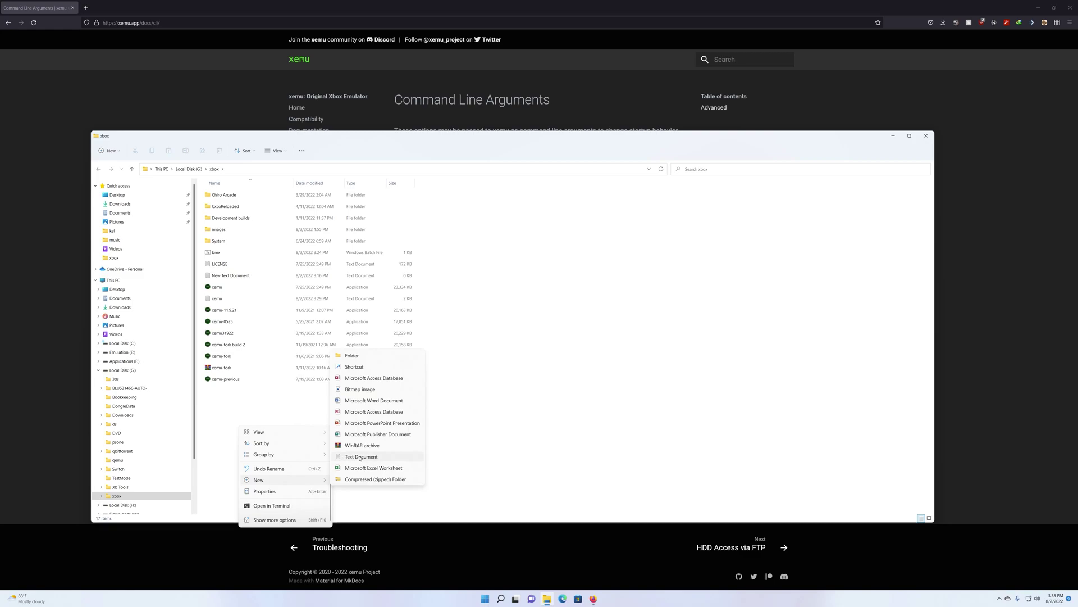
left_click(234, 276)
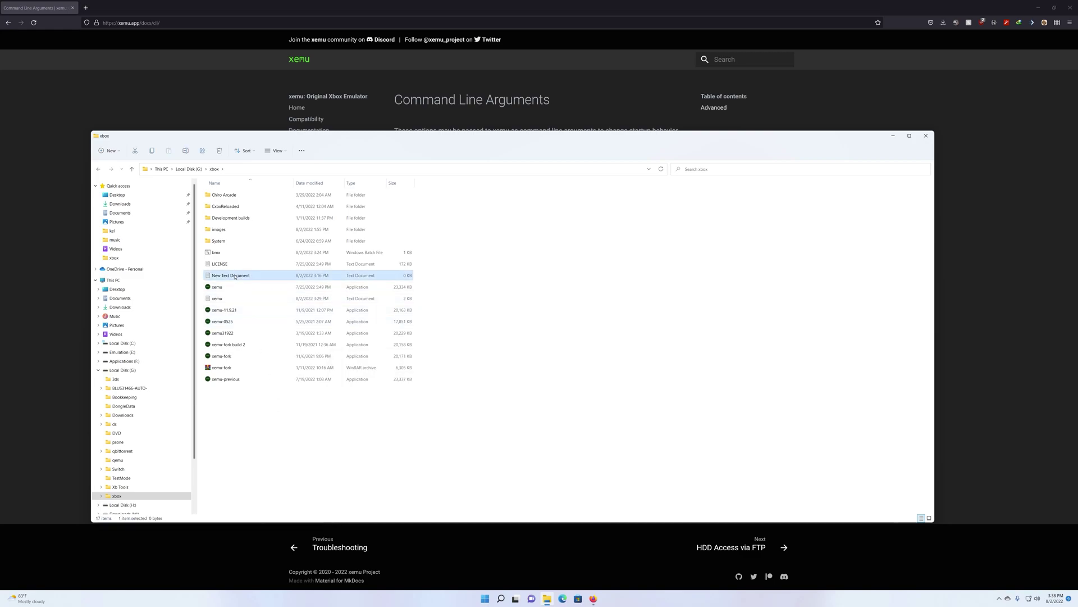
double_click(234, 276)
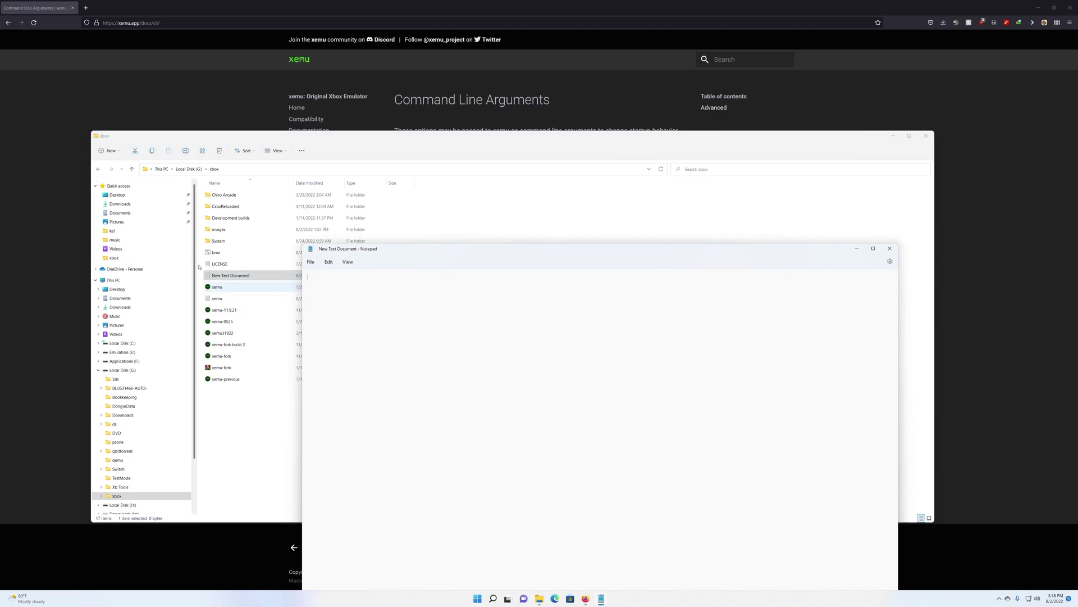
- Copy G:\xbox from Explorer's address bar into Notepad to begin the G:\xbox\Xemu.exe path
left_click(225, 168)
key("super+c")
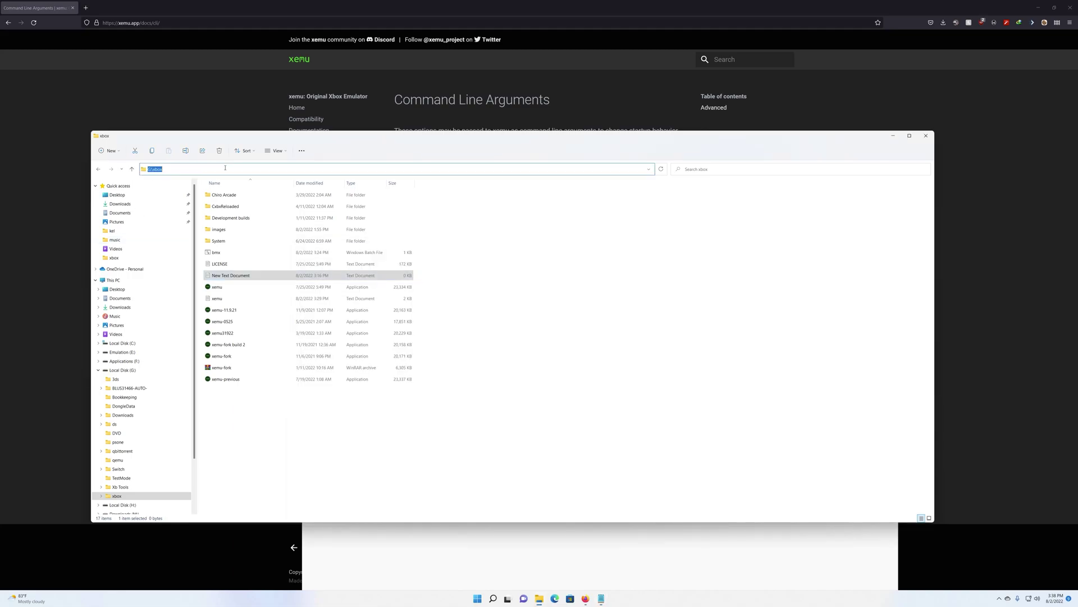
right_click(151, 170)
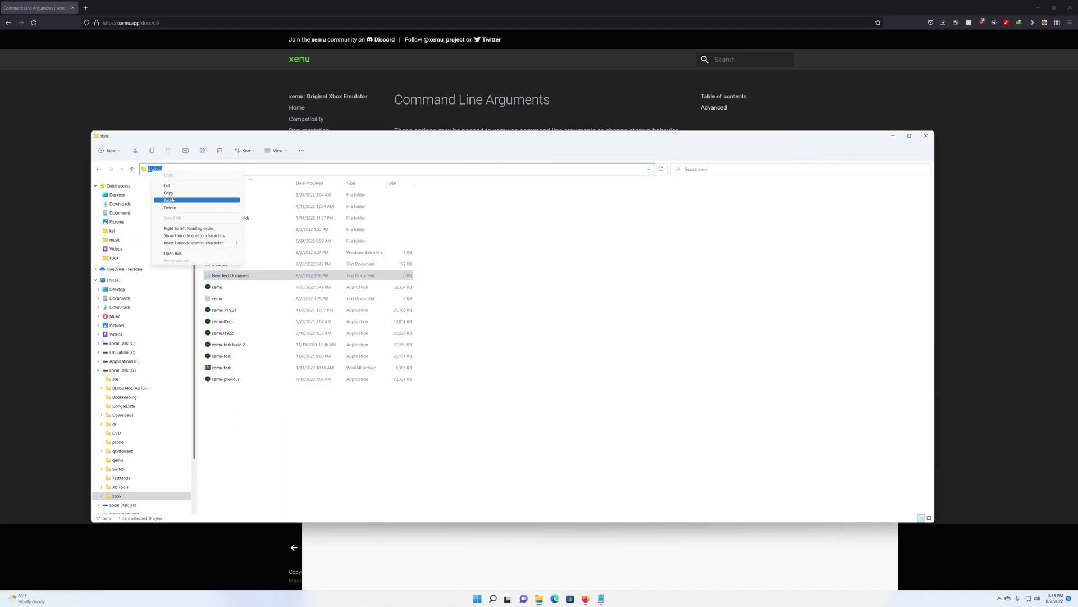
left_click(169, 197)
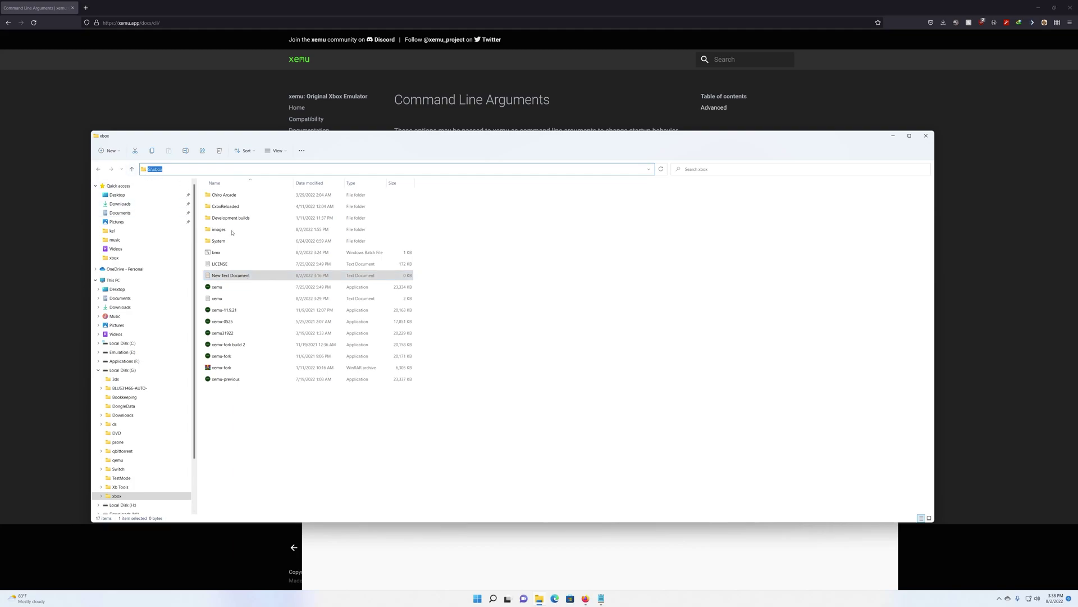
left_click(368, 540)
right_click(336, 348)
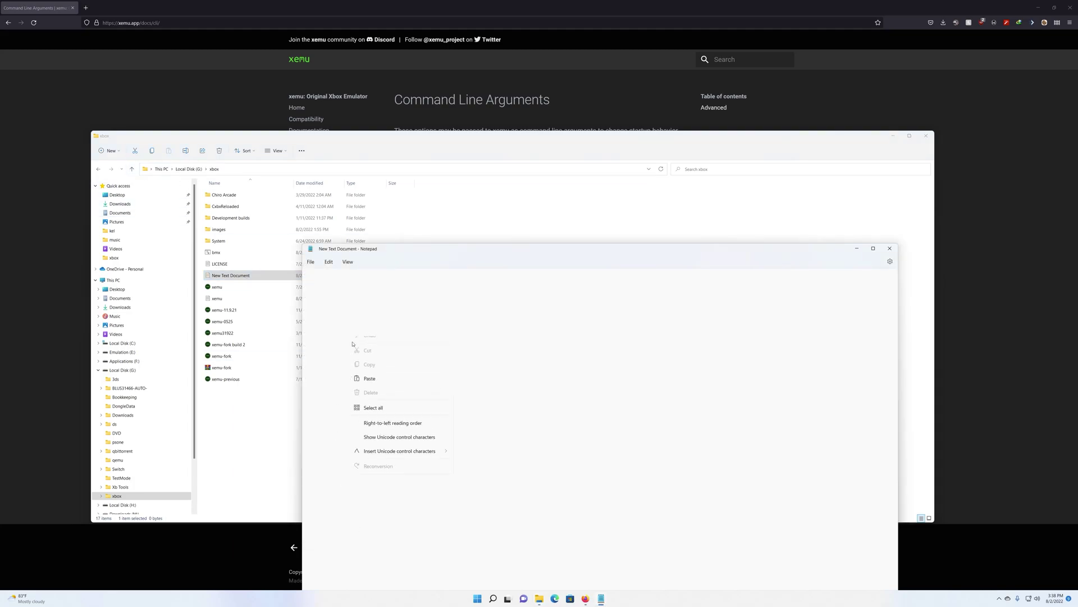
left_click(373, 389)
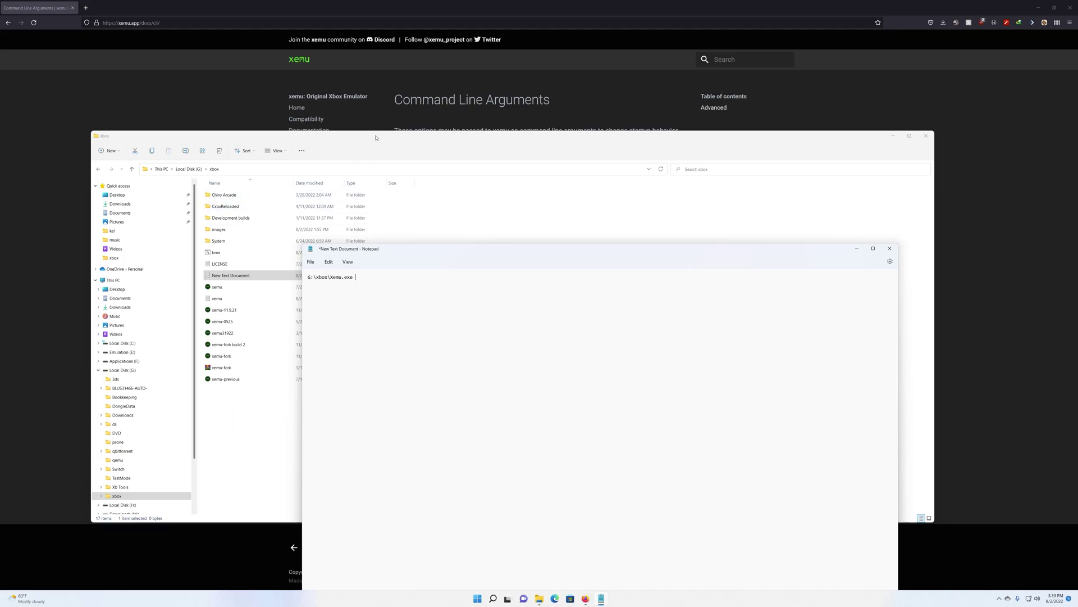
left_click_drag(375, 137, 354, 337)
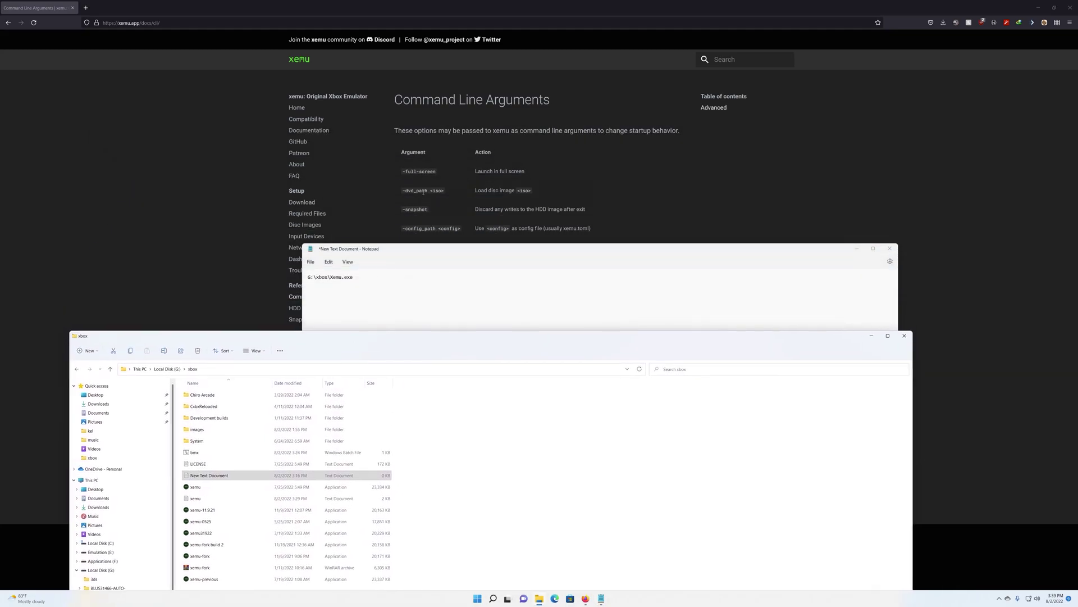
- Copy -dvd_path from the xemu docs and paste it after G:\xbox\Xemu.exe in Notepad
left_click(421, 190)
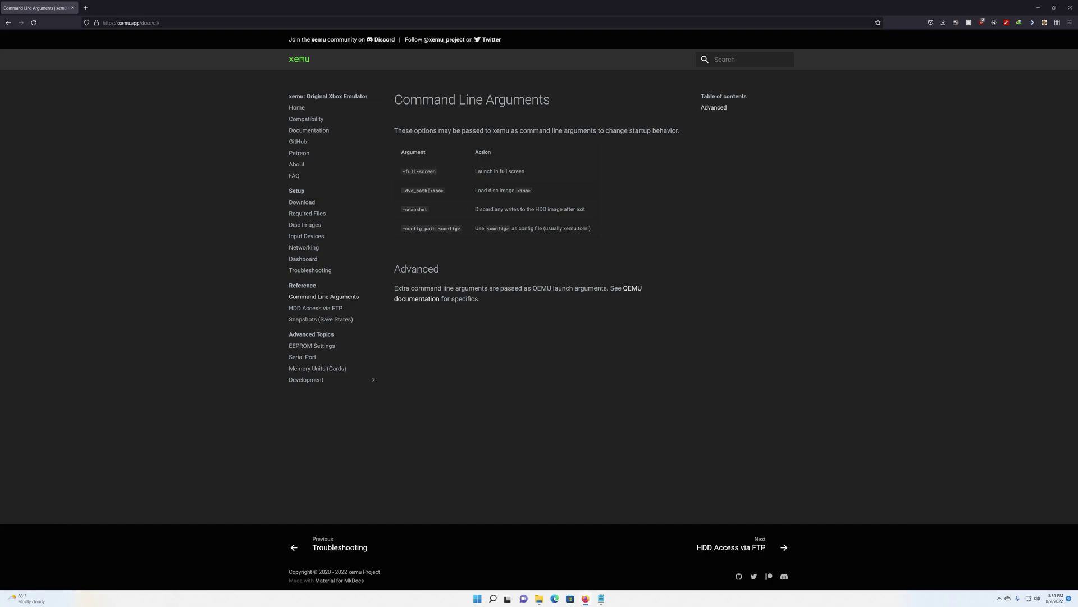
left_click_drag(428, 190, 398, 195)
right_click(409, 192)
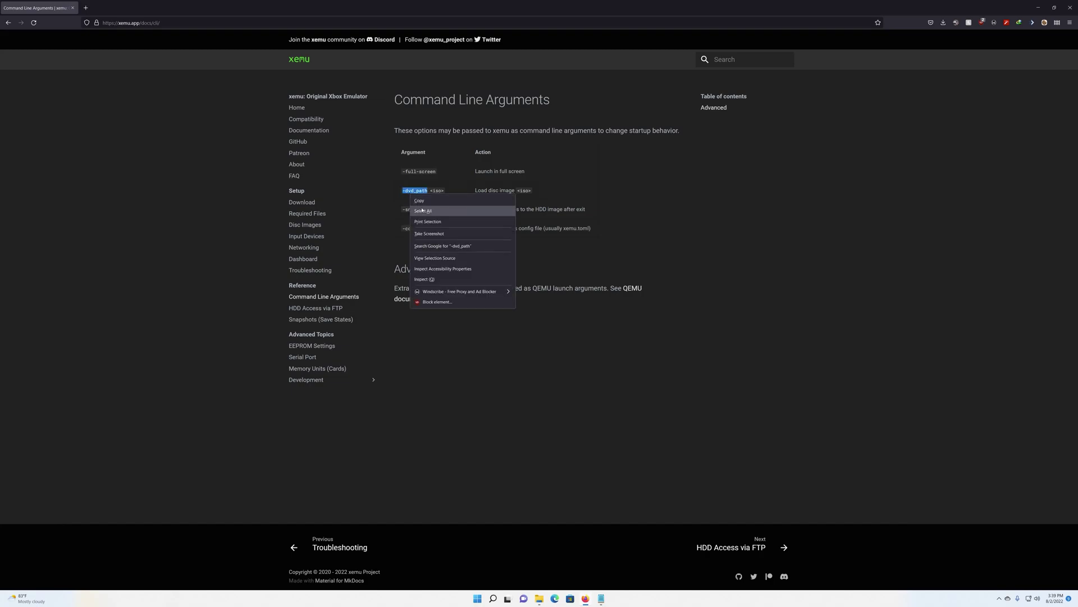
left_click(424, 206)
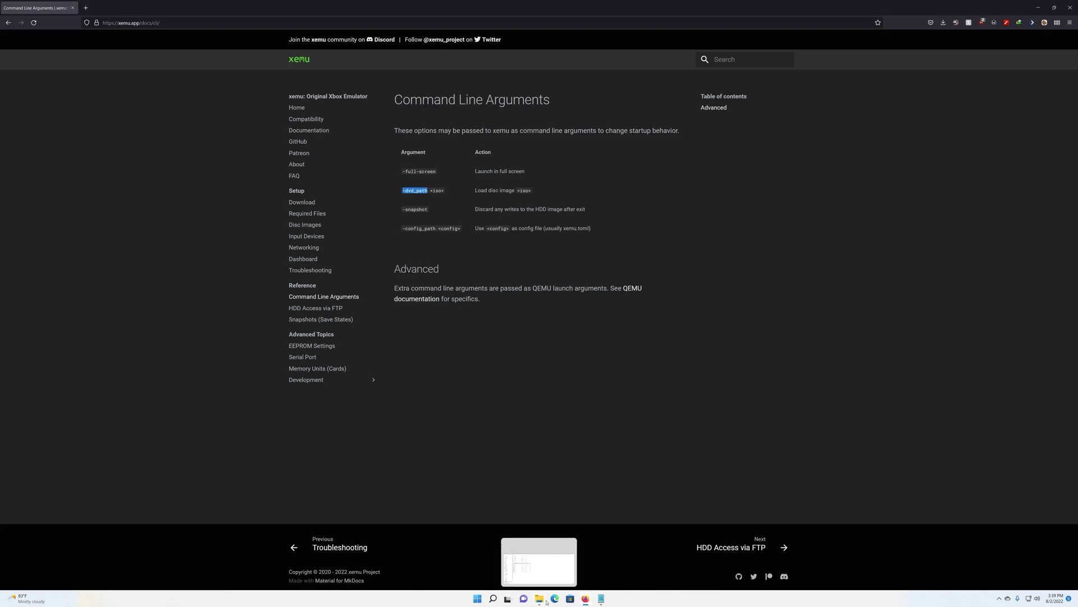
left_click(600, 598)
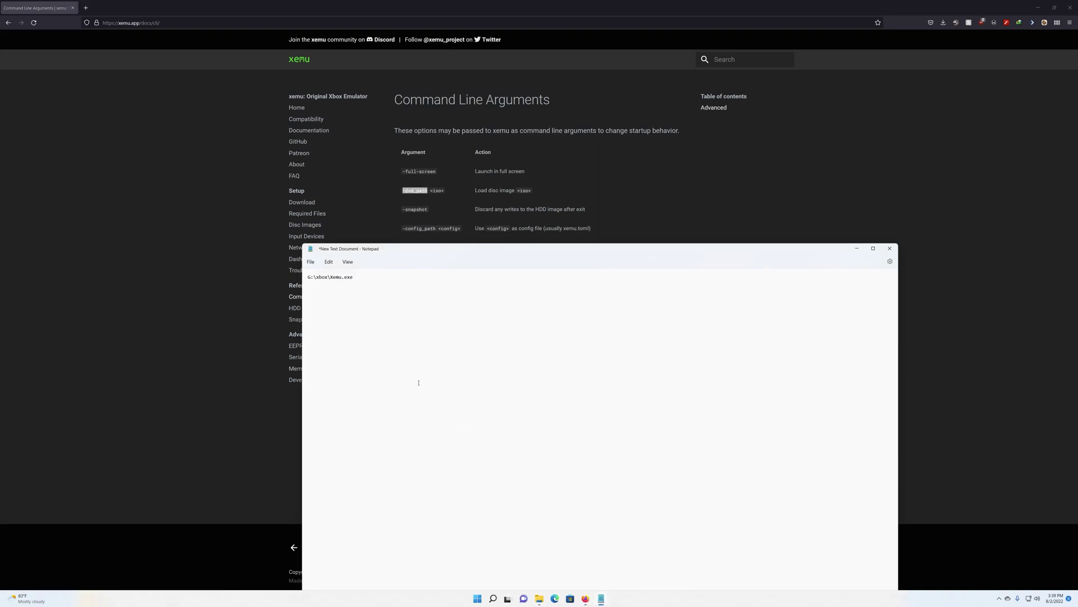
right_click(371, 276)
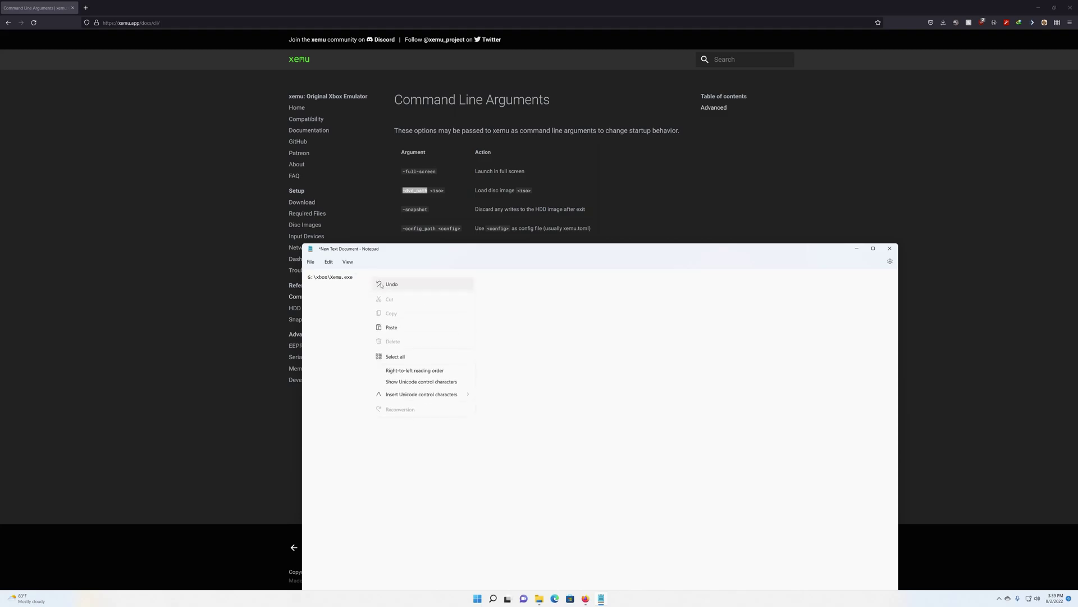
left_click(392, 327)
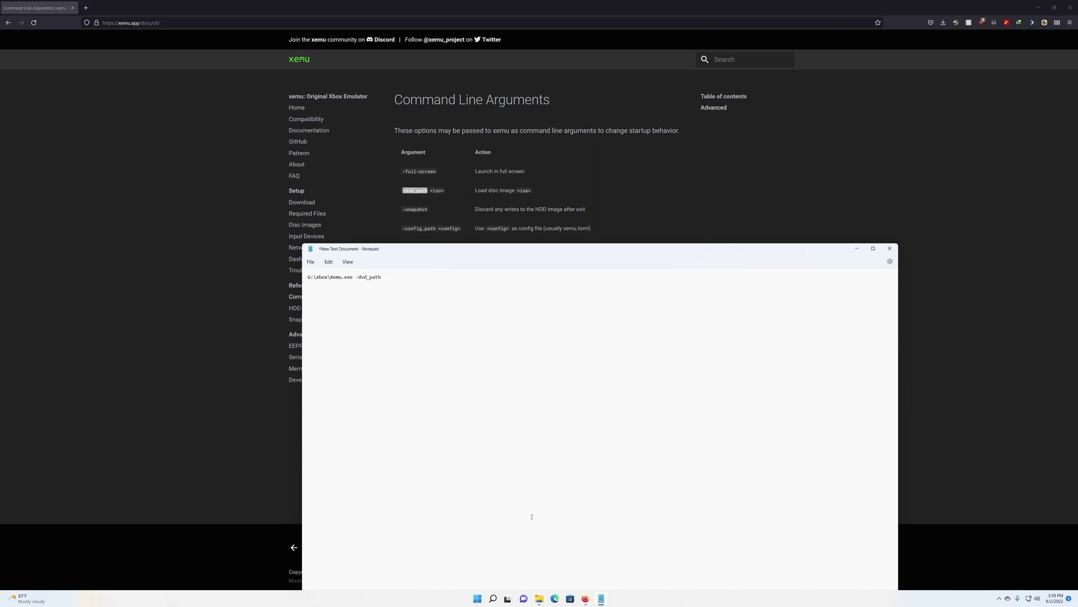
left_click(540, 599)
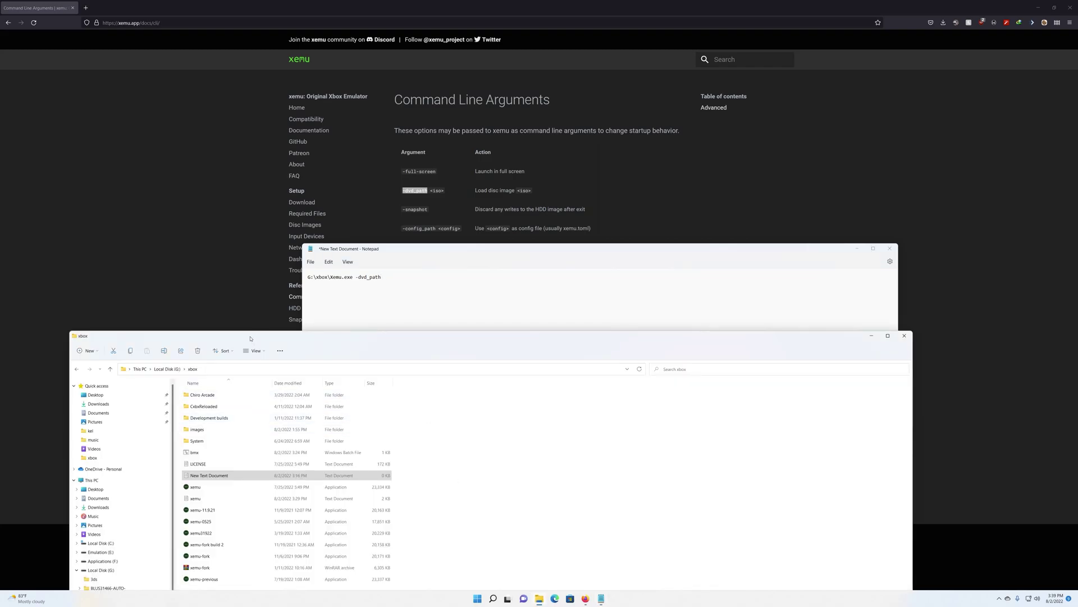
- Navigate File Explorer into the G:\xbox\System\Iso disc-image folder
left_click_drag(250, 336, 312, 178)
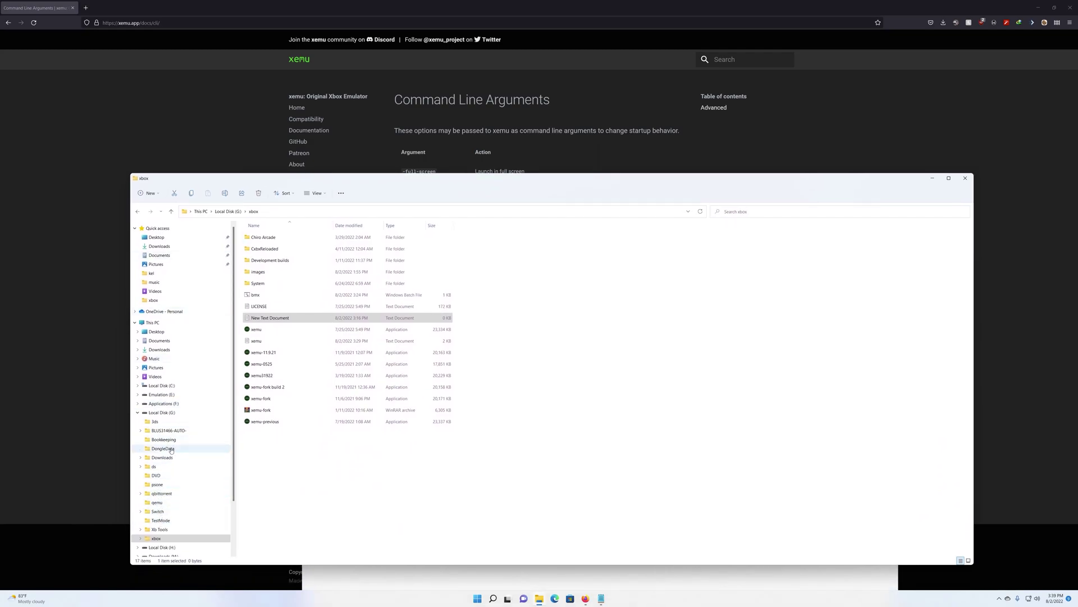
left_click(158, 539)
double_click(261, 283)
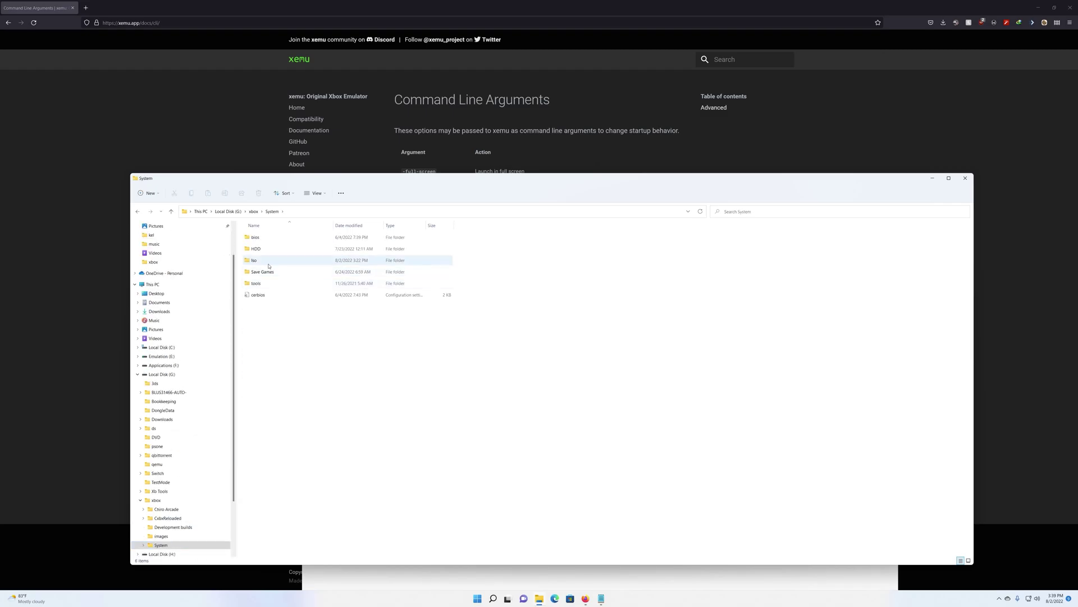
double_click(263, 260)
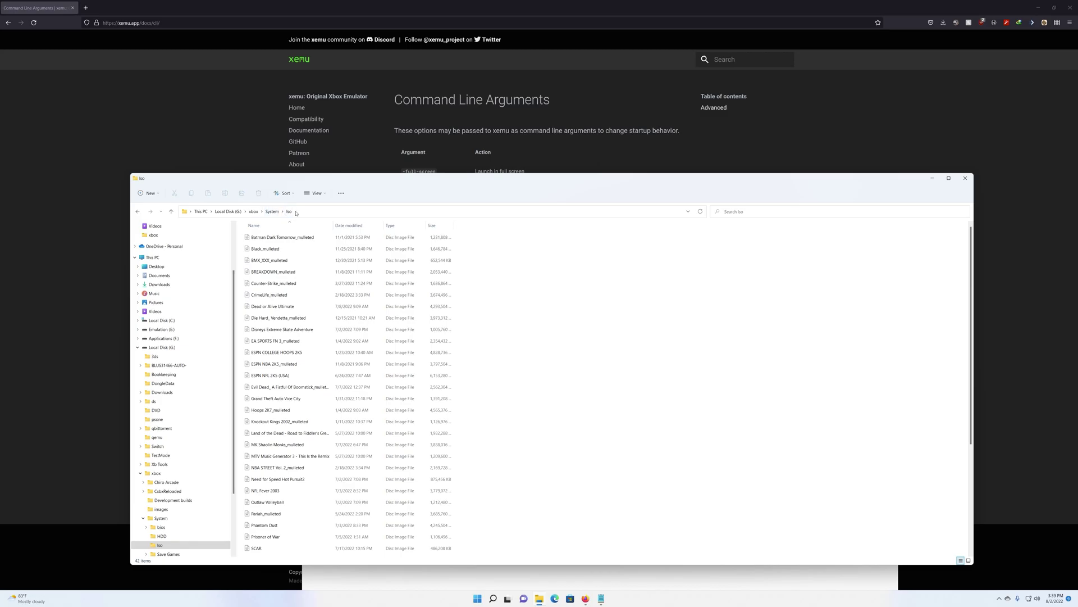
- Copy the G:\xbox\System\Iso path and switch back to Notepad to paste it
left_click(267, 214)
right_click(218, 216)
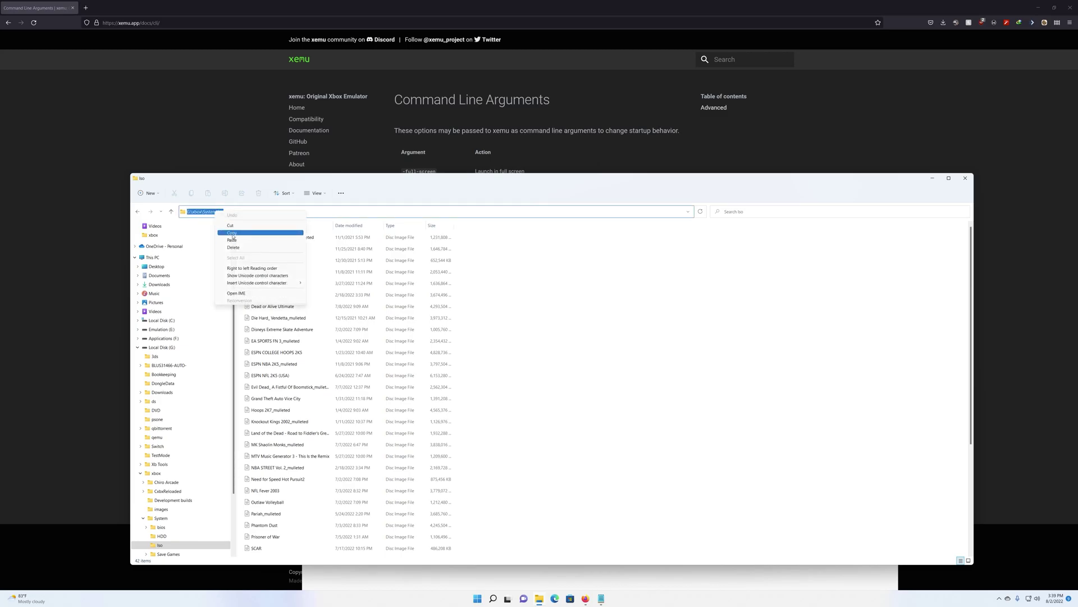
left_click(241, 242)
key("alt+Tab")
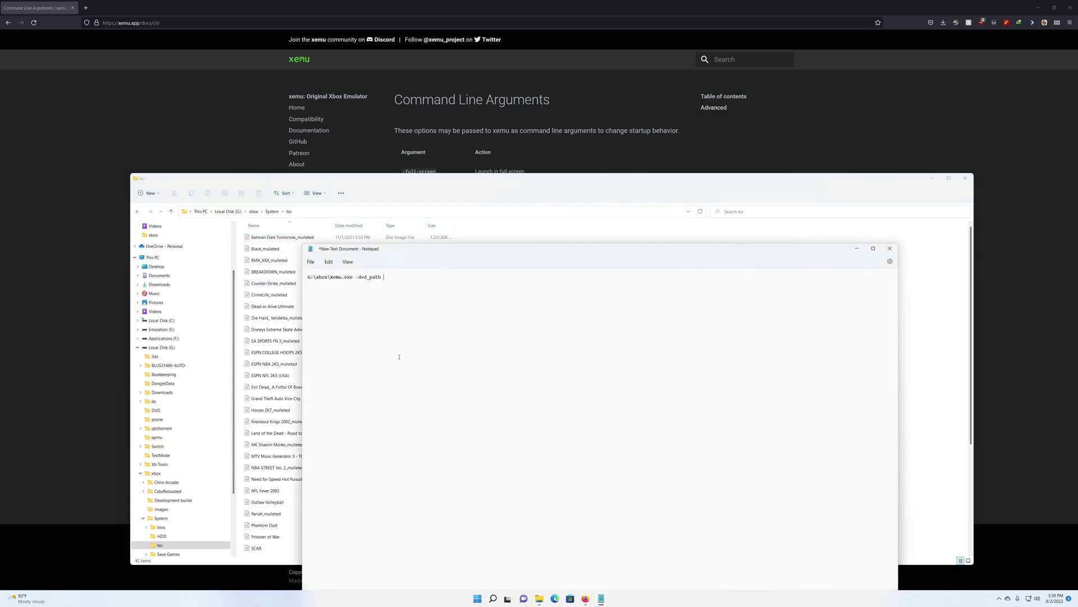
right_click(395, 276)
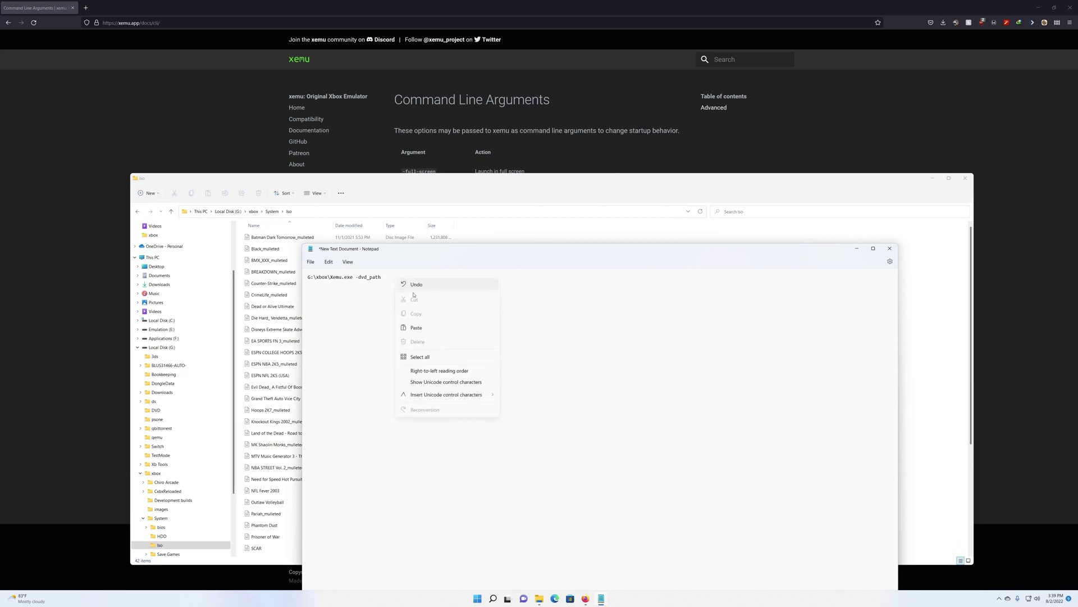
- Paste G:\xbox\System\Iso\ after -dvd_path, then select the BMX_XXX_mulleted image in Explorer
left_click(423, 327)
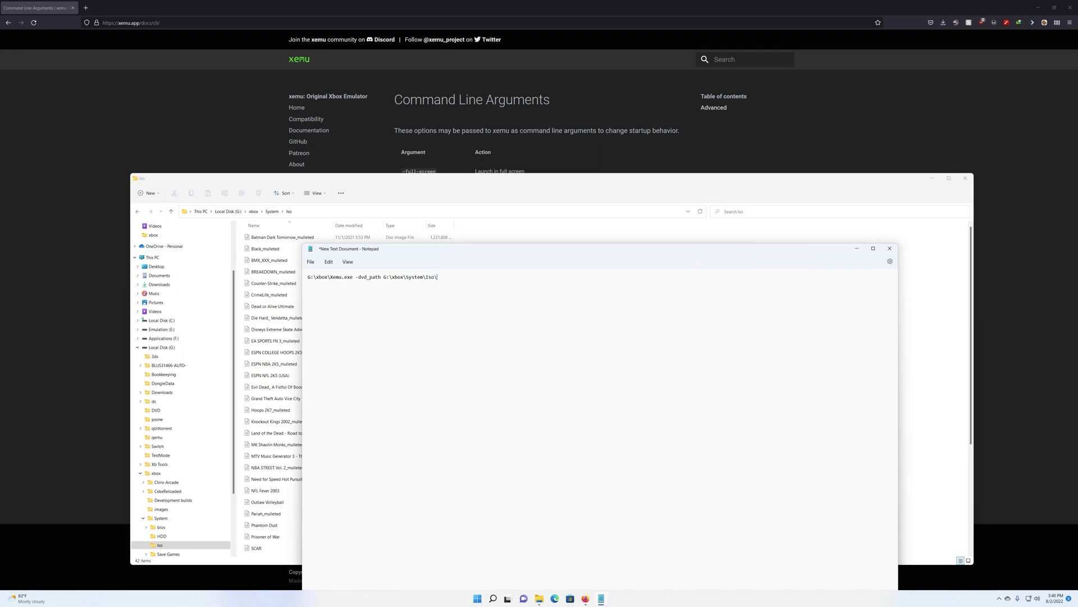
left_click(278, 261)
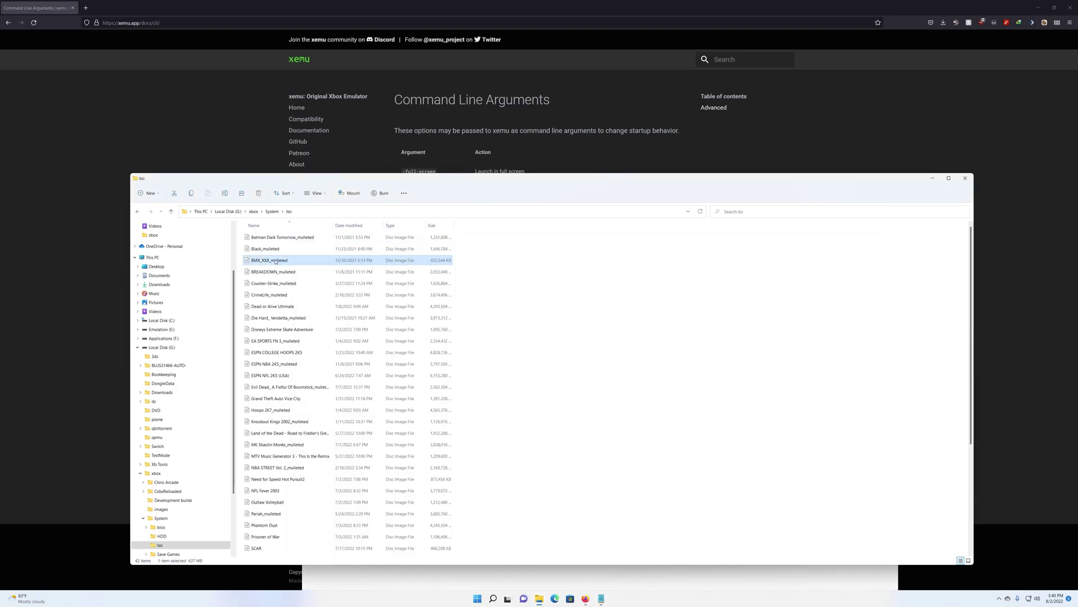
- Copy the BMX_XXX_mulleted file name without renaming it, then minimize File Explorer
left_click(275, 261)
right_click(278, 262)
left_click(297, 283)
left_click(637, 569)
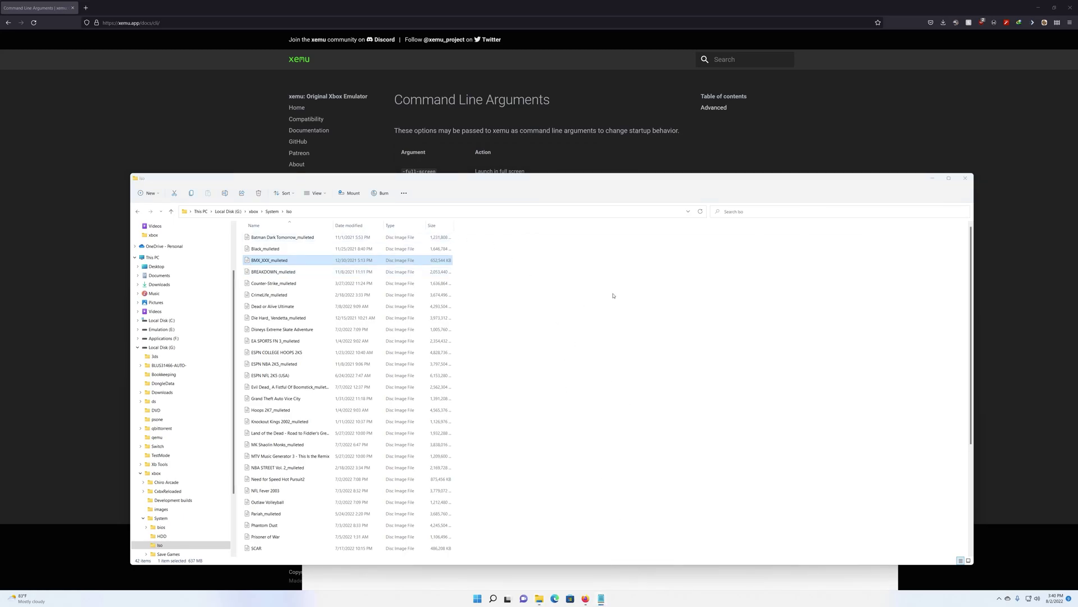
left_click(932, 178)
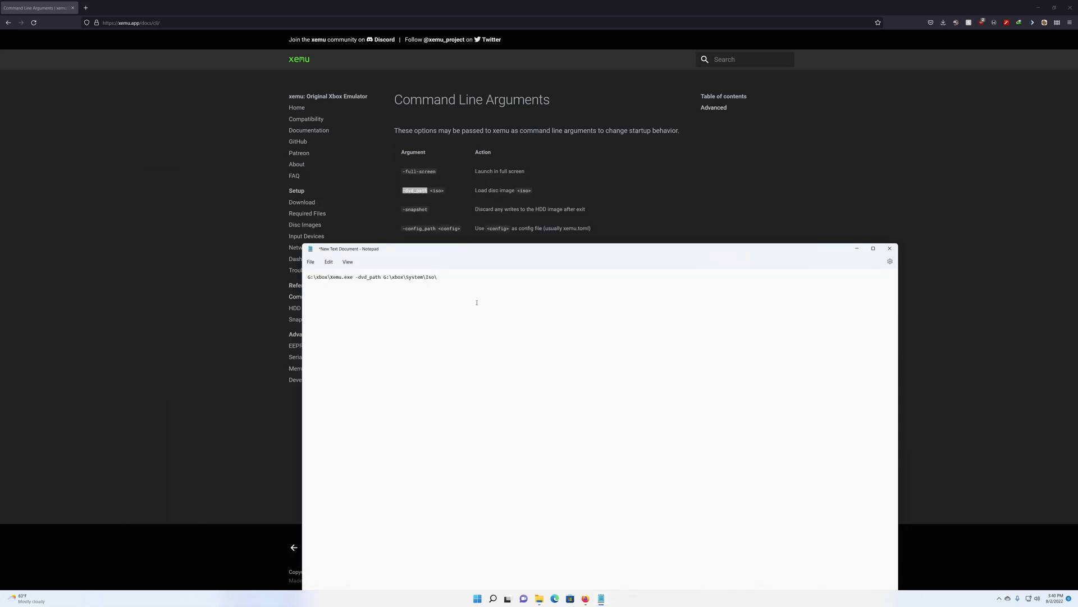
- Append BMX_XXX_mulleted.iso after Iso\ and -full-screen, copied from the xemu docs, at the line end
right_click(446, 276)
left_click(469, 326)
left_click(438, 172)
left_click_drag(438, 173, 403, 172)
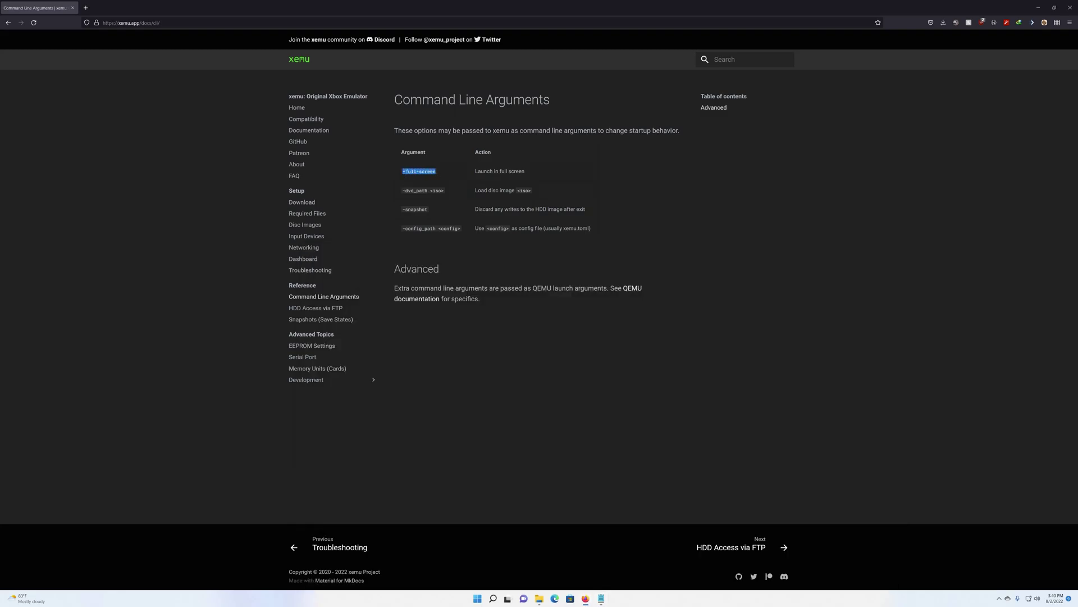
right_click(404, 172)
left_click(415, 179)
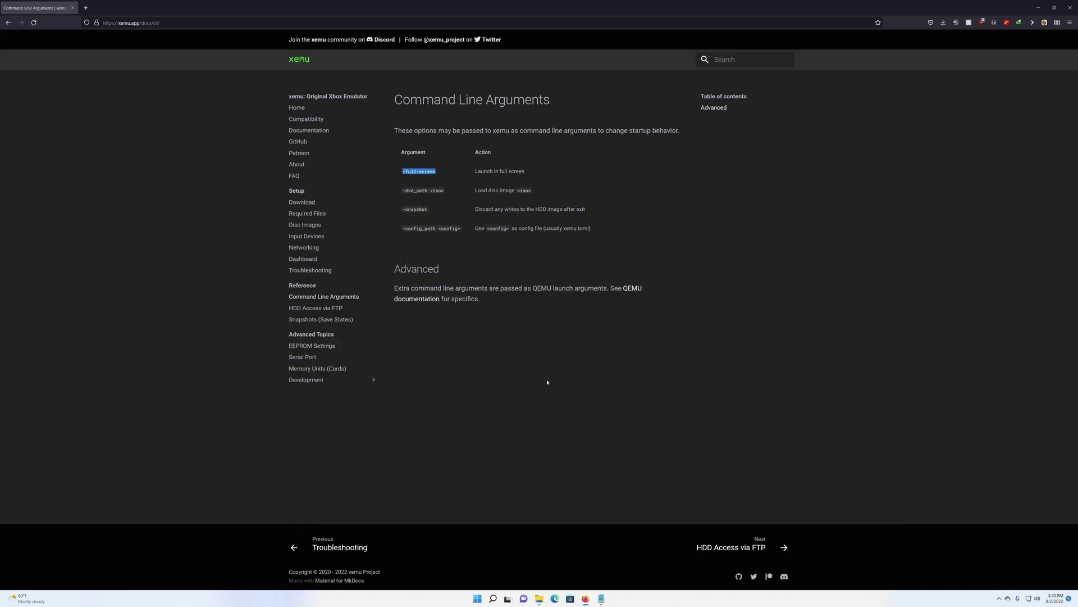
left_click(601, 599)
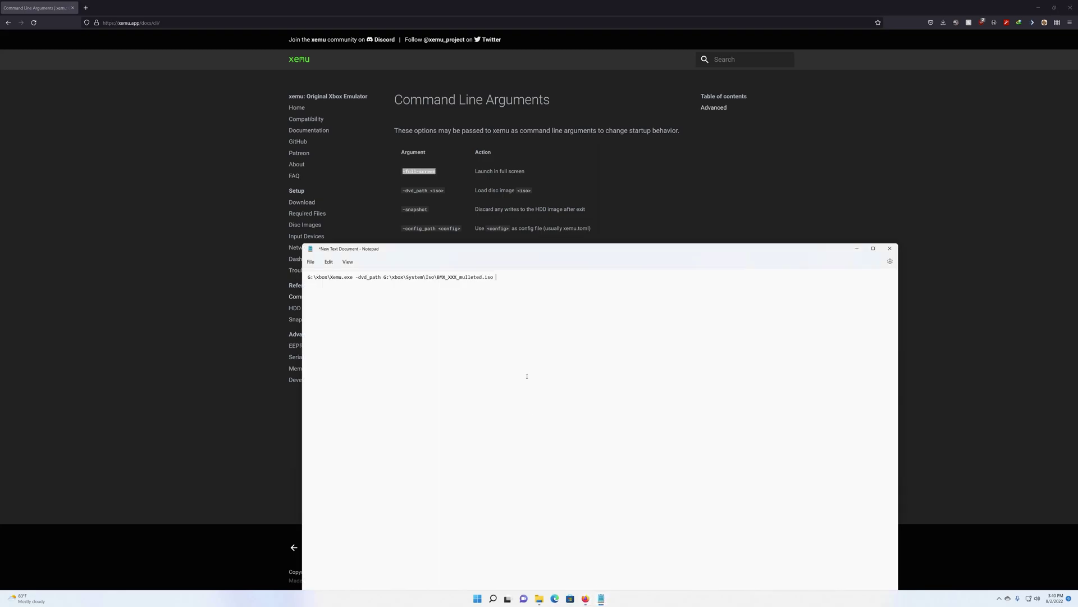
right_click(503, 276)
left_click(539, 326)
left_click(311, 262)
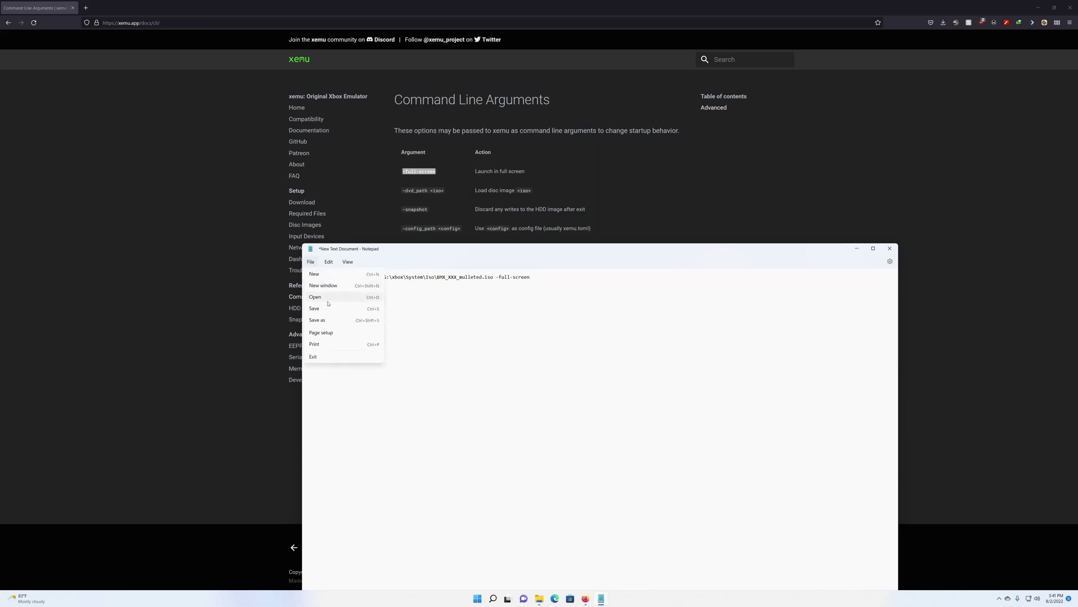
- Save the launcher as BMX_8-2.bat with file type All files in G:\xbox
left_click(317, 320)
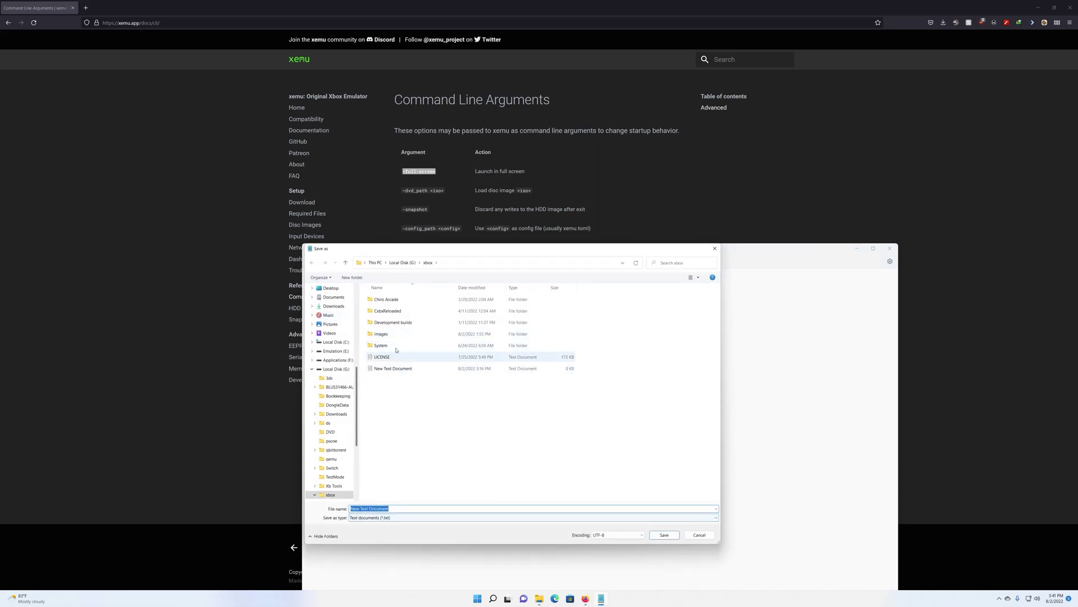
left_click(363, 517)
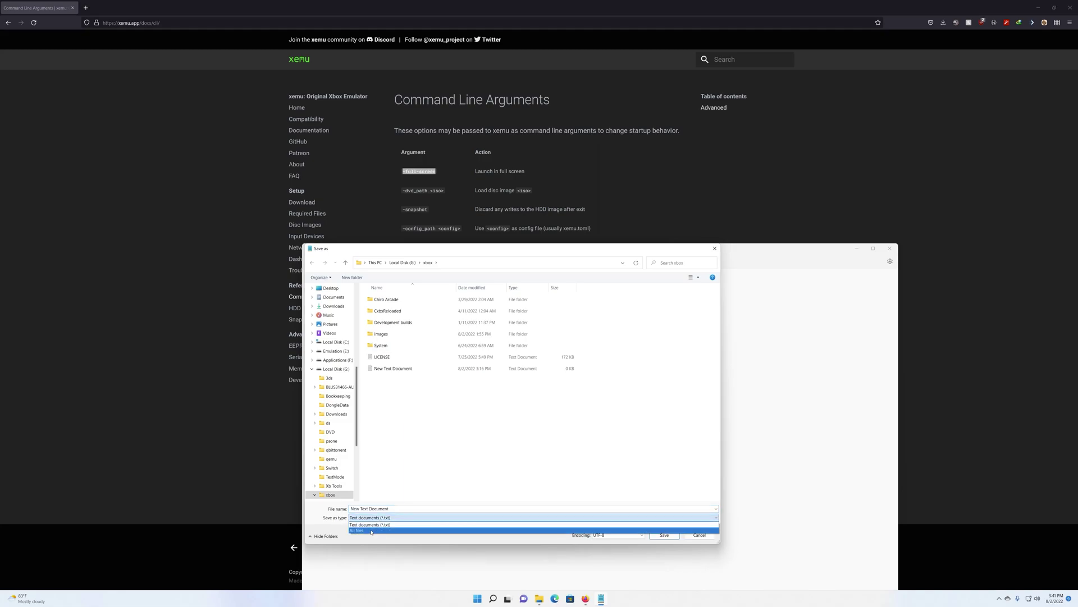
left_click(372, 530)
left_click(396, 510)
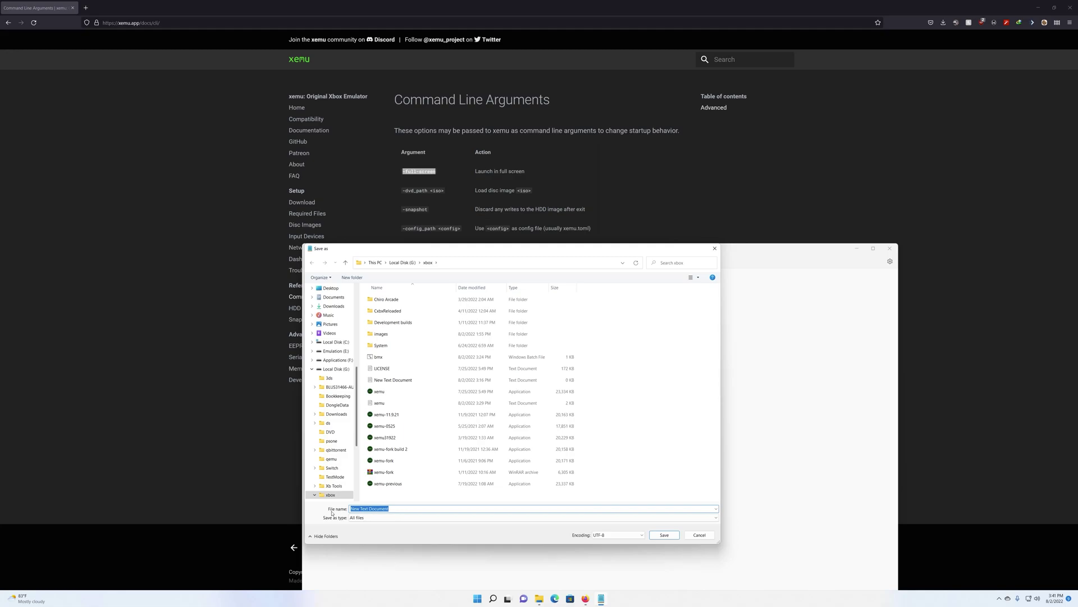
type("bm")
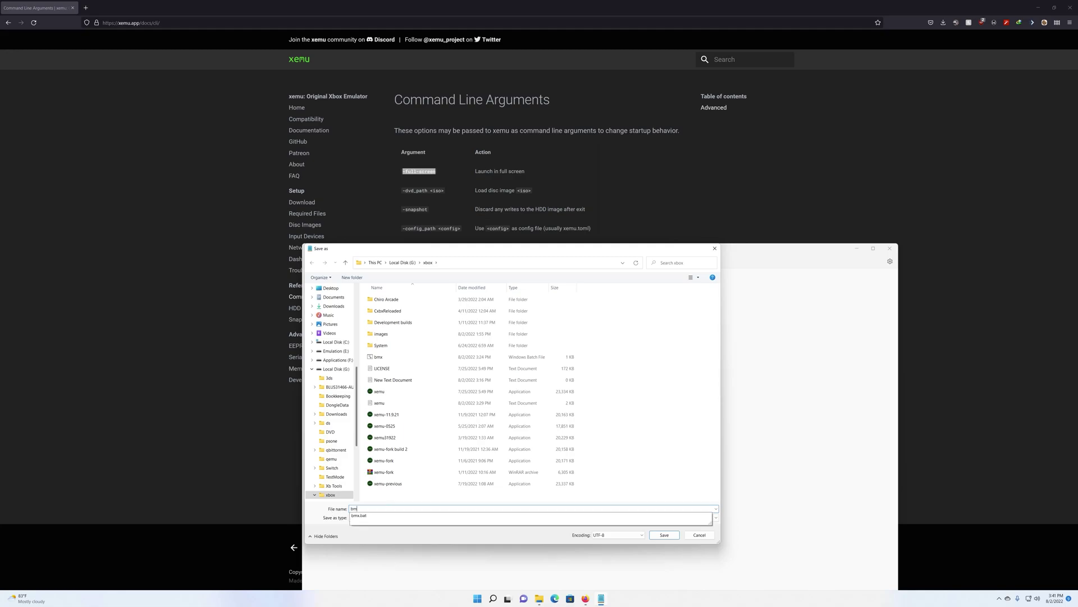
key("BackSpace")
key("BackSpace")
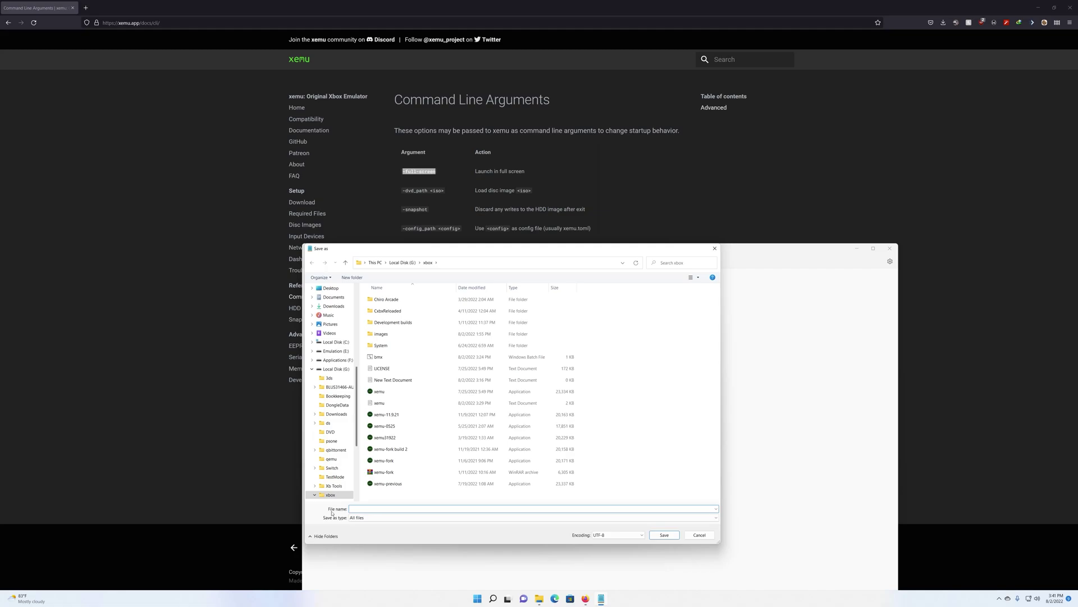
type("BMX")
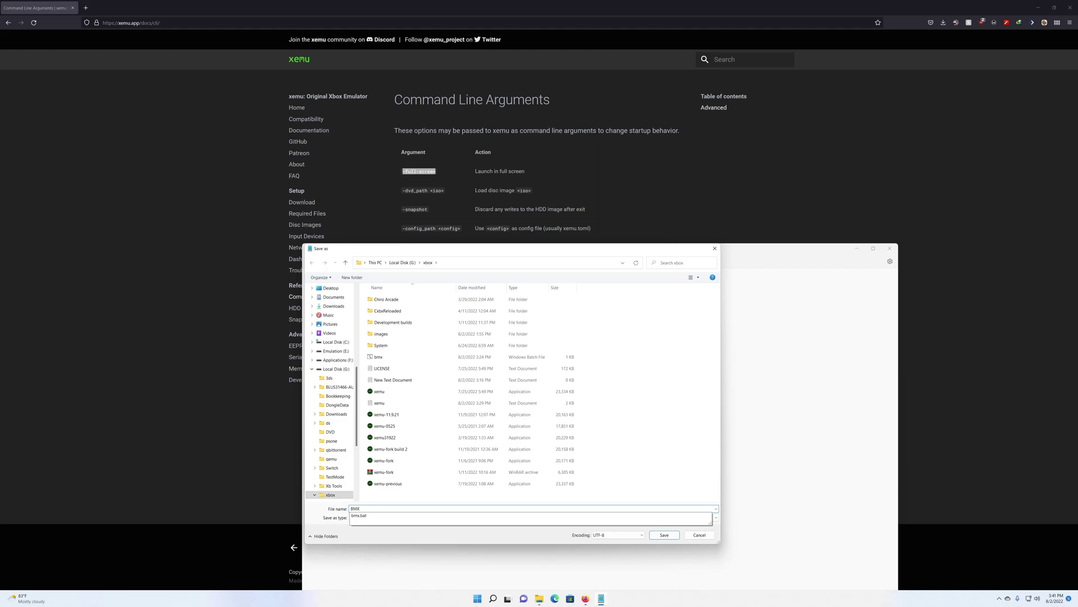
left_click(332, 513)
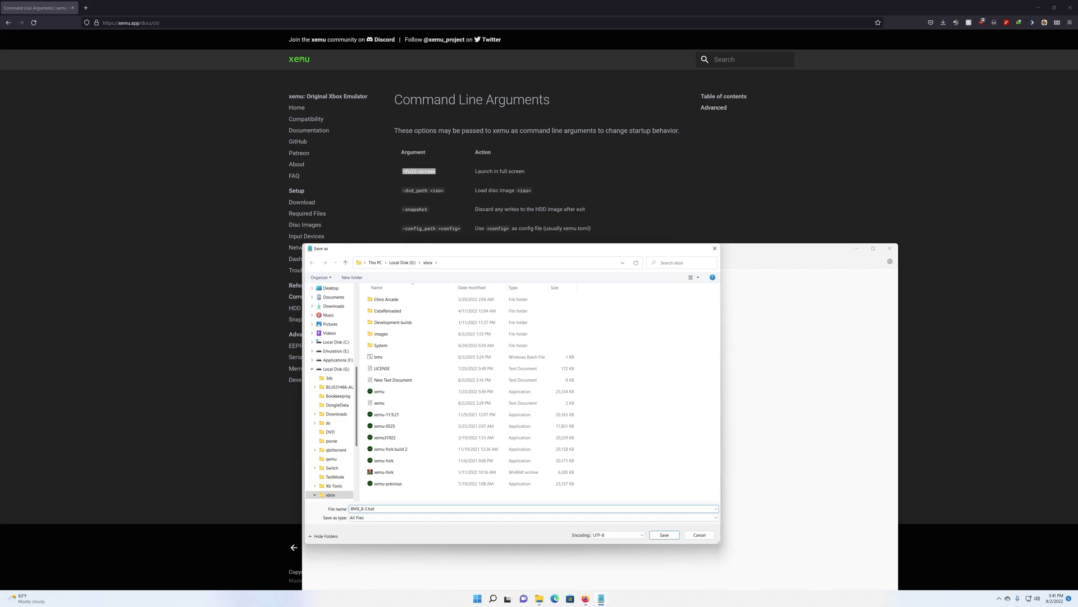
key("Return")
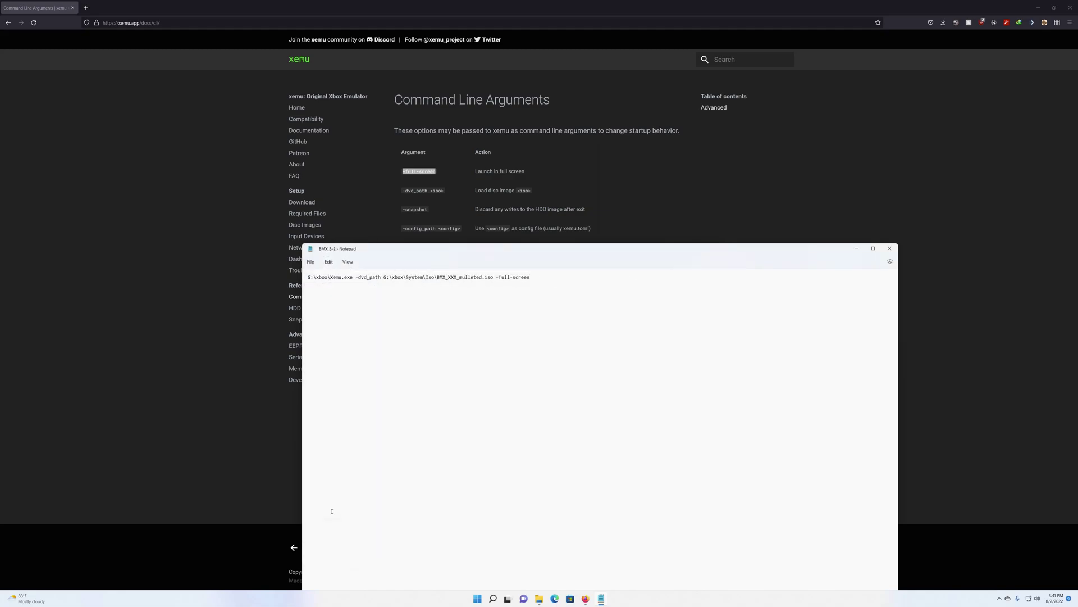
- Go back up to the xbox folder in Explorer and cut the BMX_8-2 batch file
left_click(539, 598)
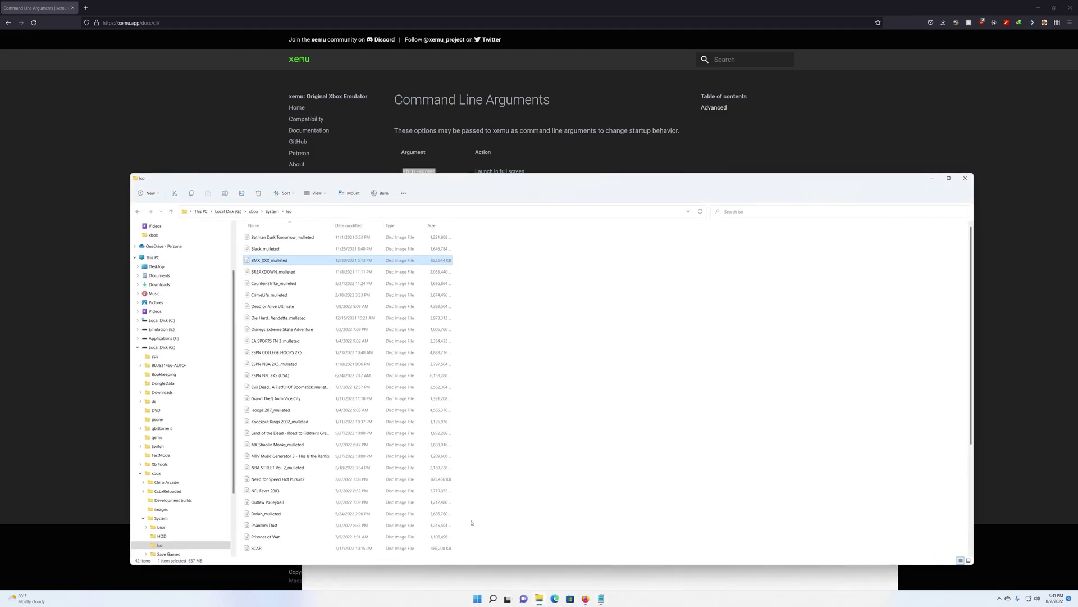
left_click(137, 212)
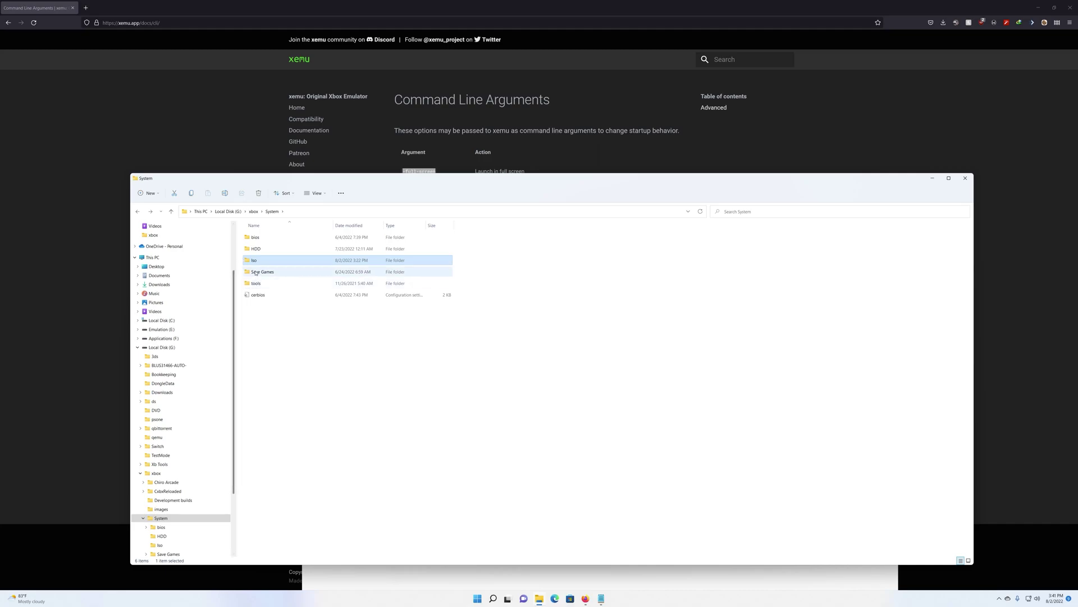
left_click(137, 211)
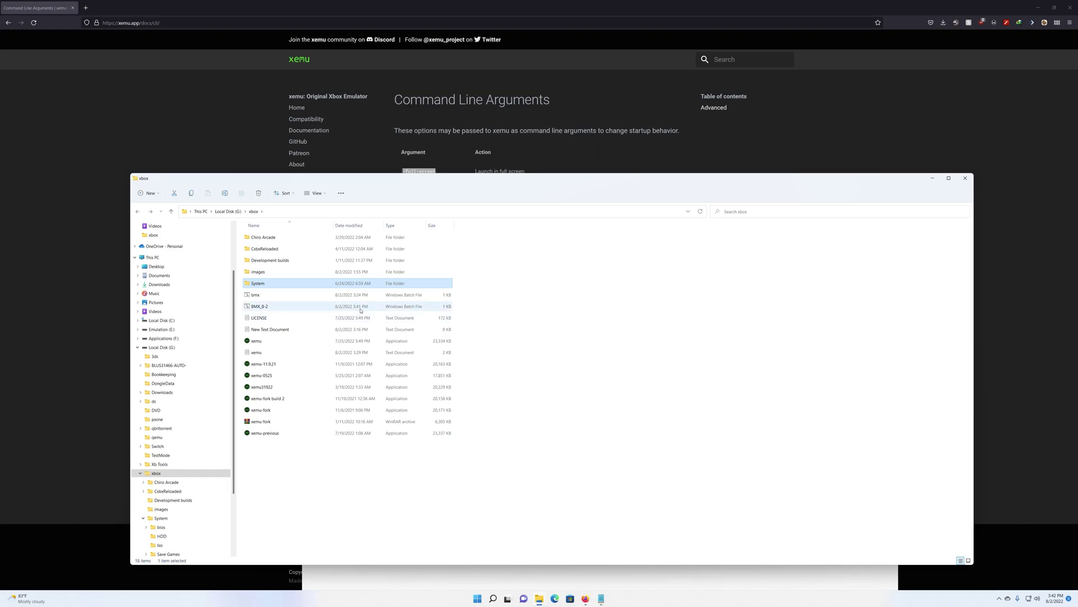
right_click(262, 307)
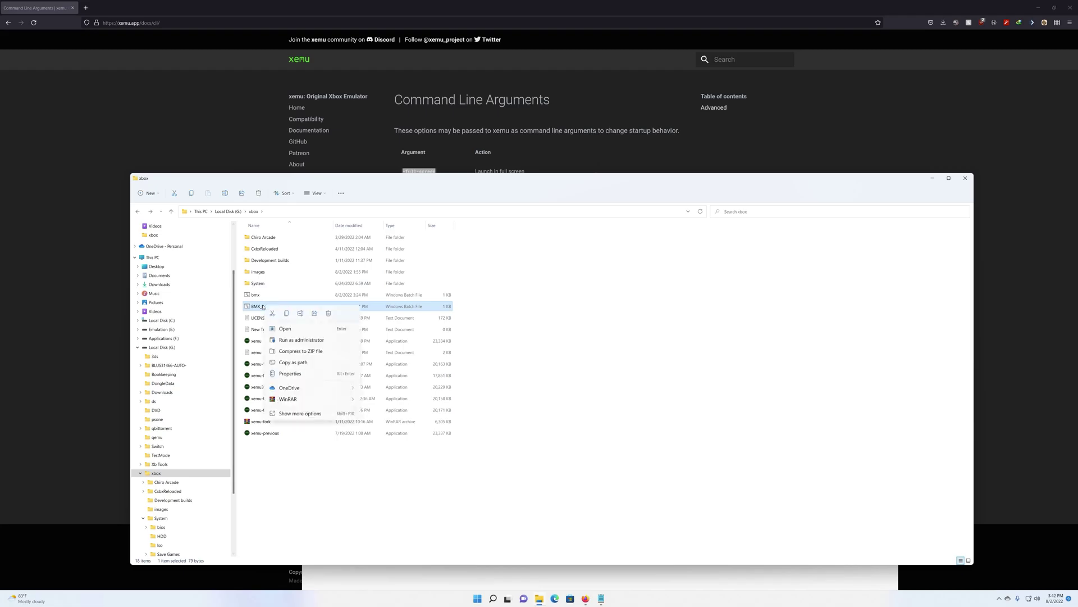
key("Escape")
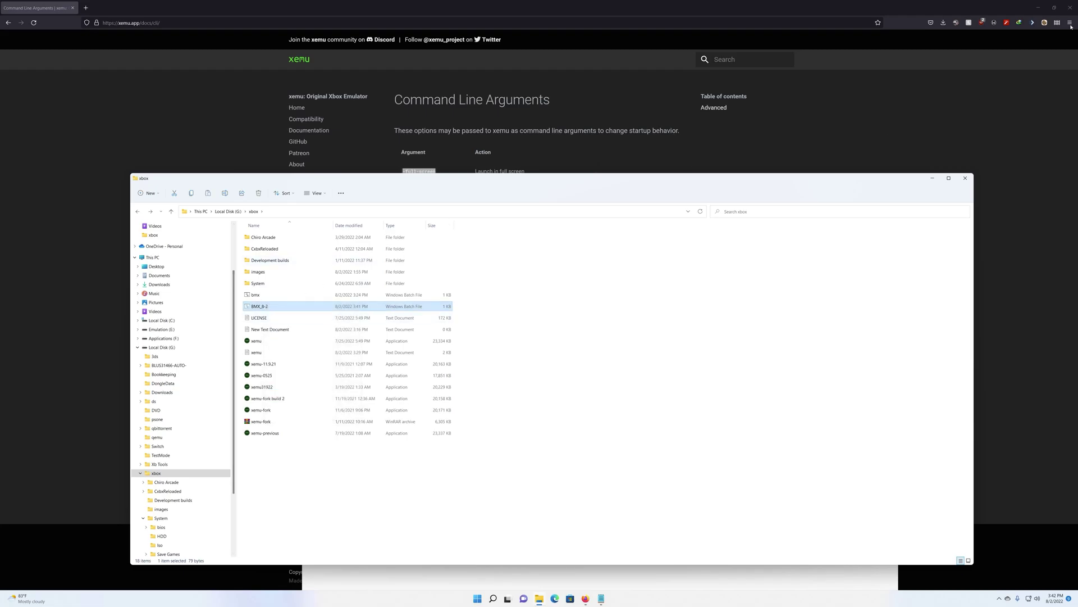
- Paste BMX_8-2 onto the desktop near the top centre and minimize Explorer
left_click(1037, 7)
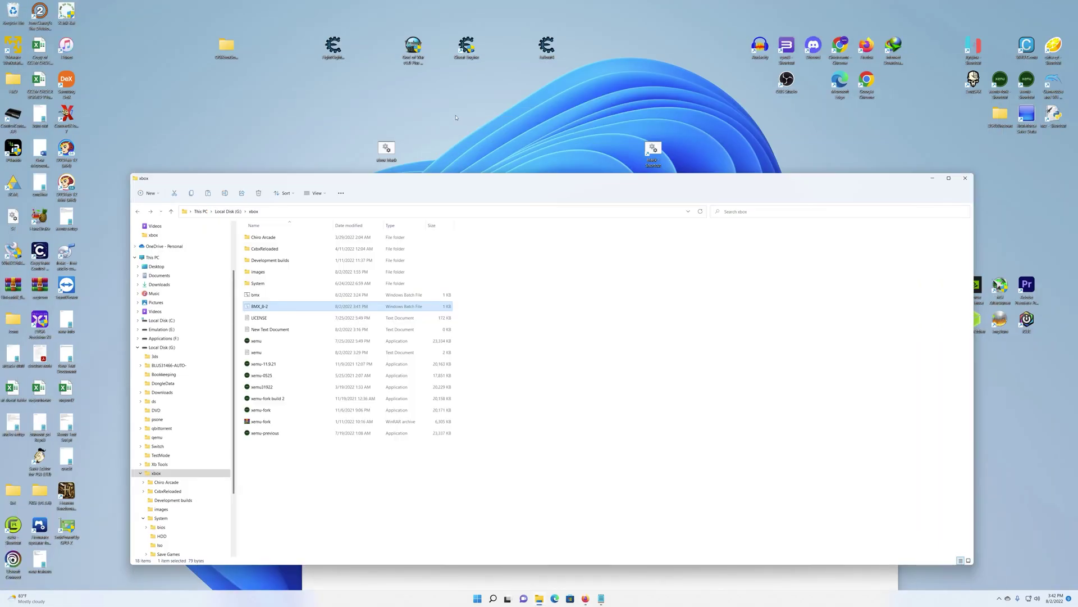
right_click(456, 117)
left_click(466, 123)
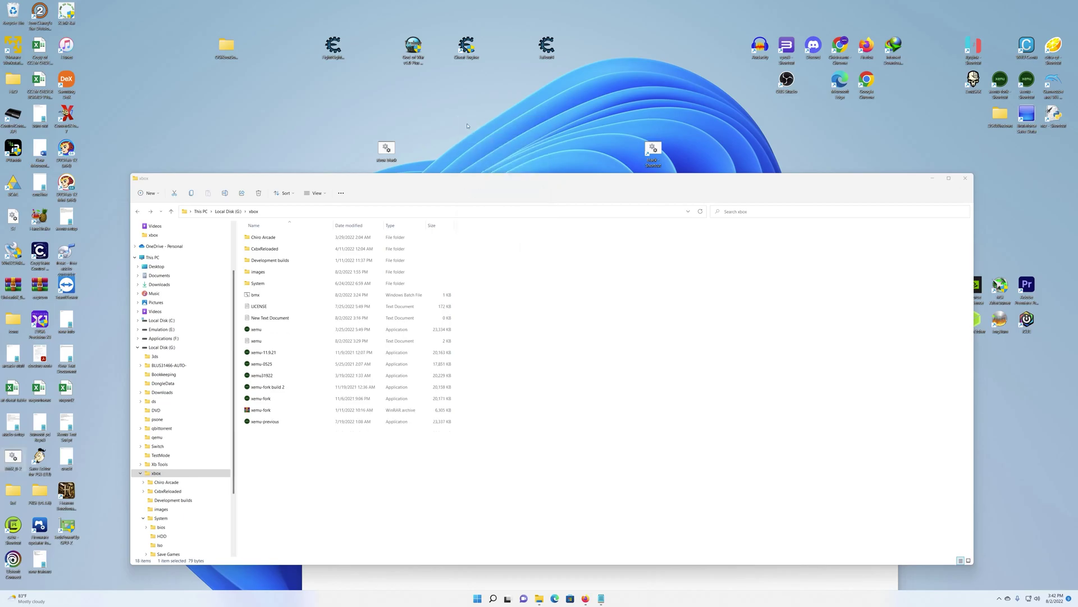
left_click_drag(17, 475, 524, 133)
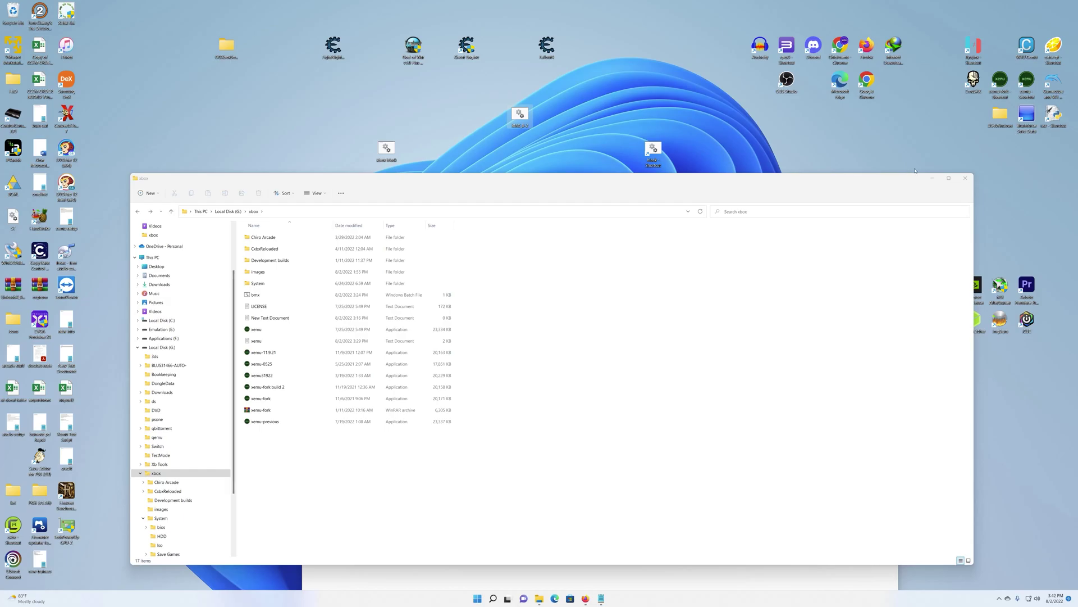
left_click(932, 178)
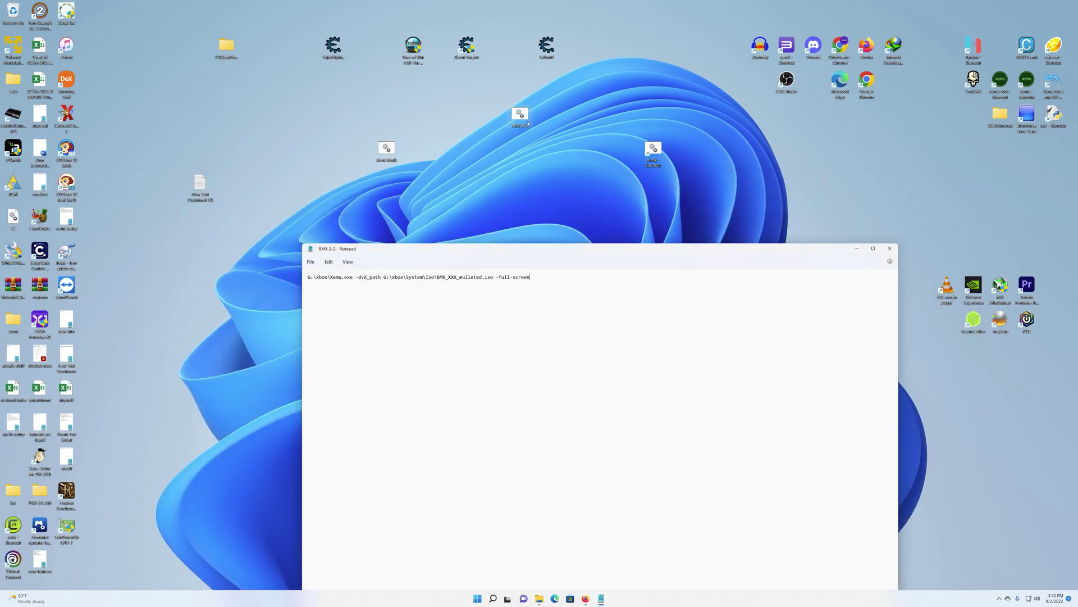
- Close the BMX_8-2 Notepad window and run the BMX_8-2 launcher to start BMX XXX in xemu full screen
left_click(889, 248)
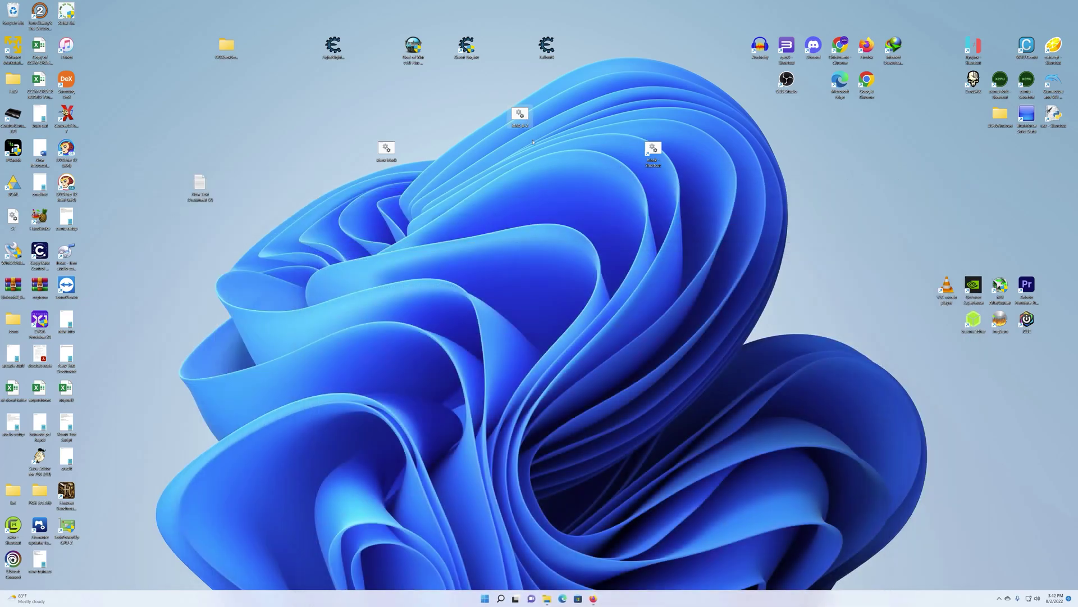
double_click(520, 116)
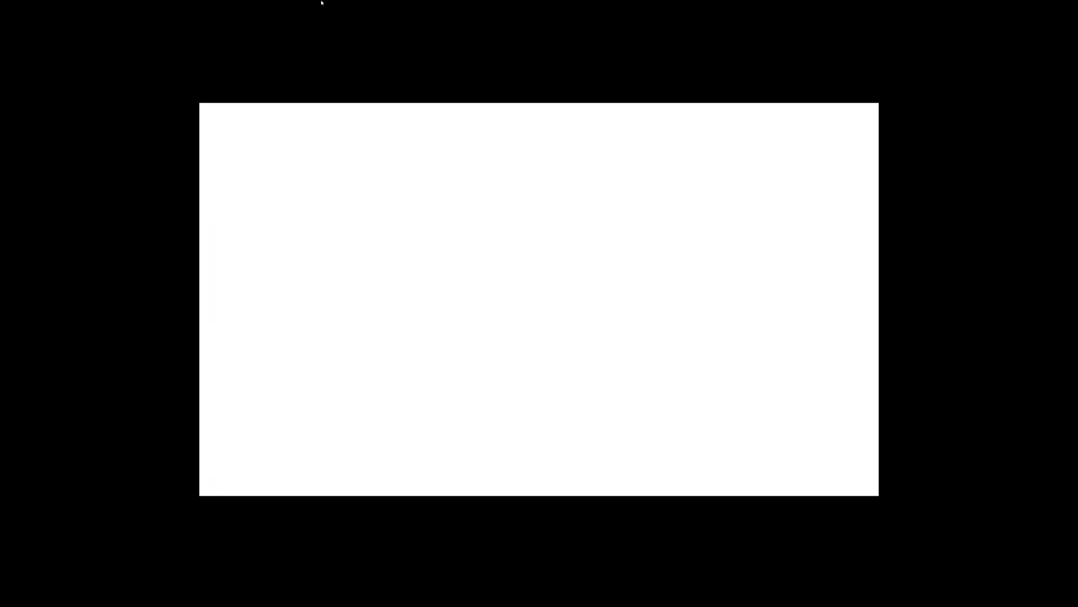